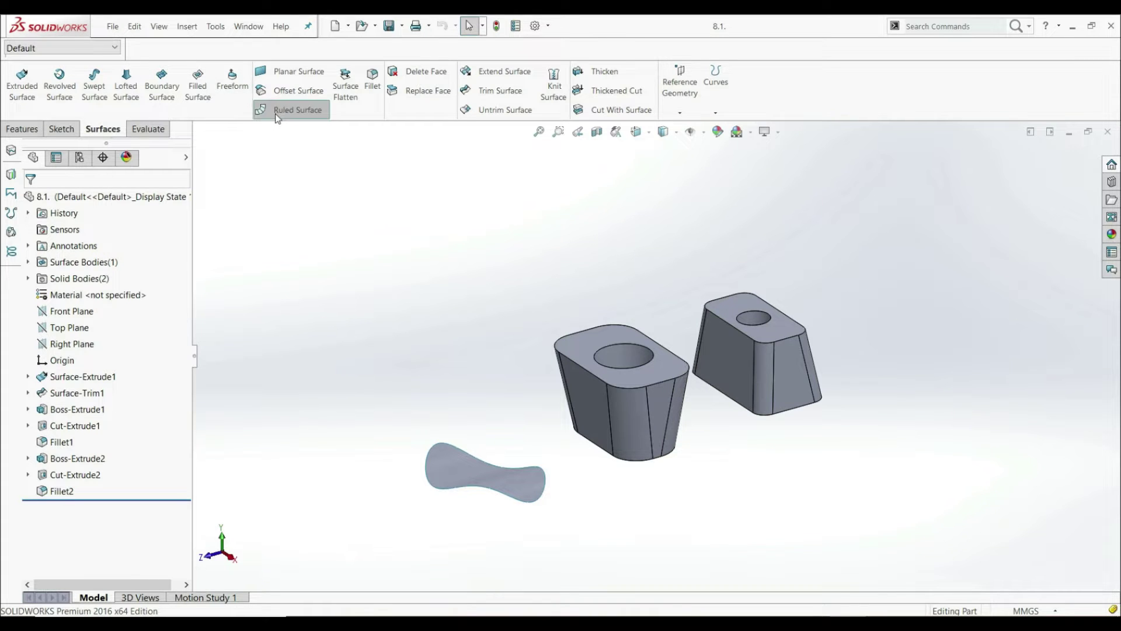
# - Start the Ruled Surface command from the Surfaces tab
pyautogui.click(276, 112)
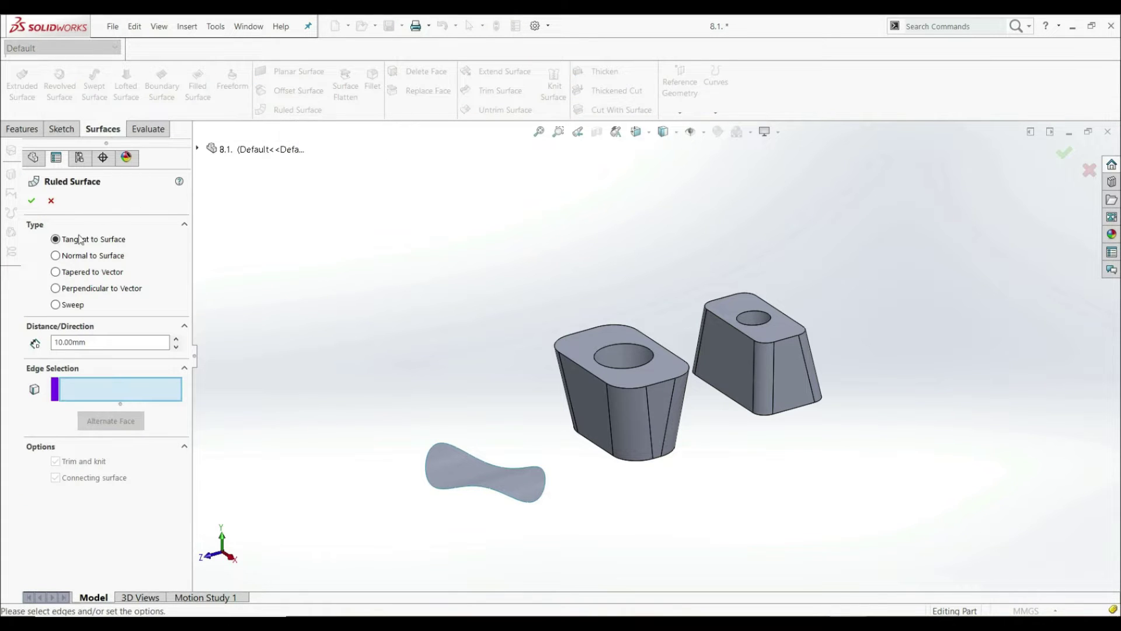
# - Set the ruled surface type to Normal to Surface and select the wavy sheet's boundary edge
pyautogui.click(56, 256)
pyautogui.scroll(-2, 500, 457)
pyautogui.scroll(2, 587, 419)
pyautogui.scroll(-2, 607, 375)
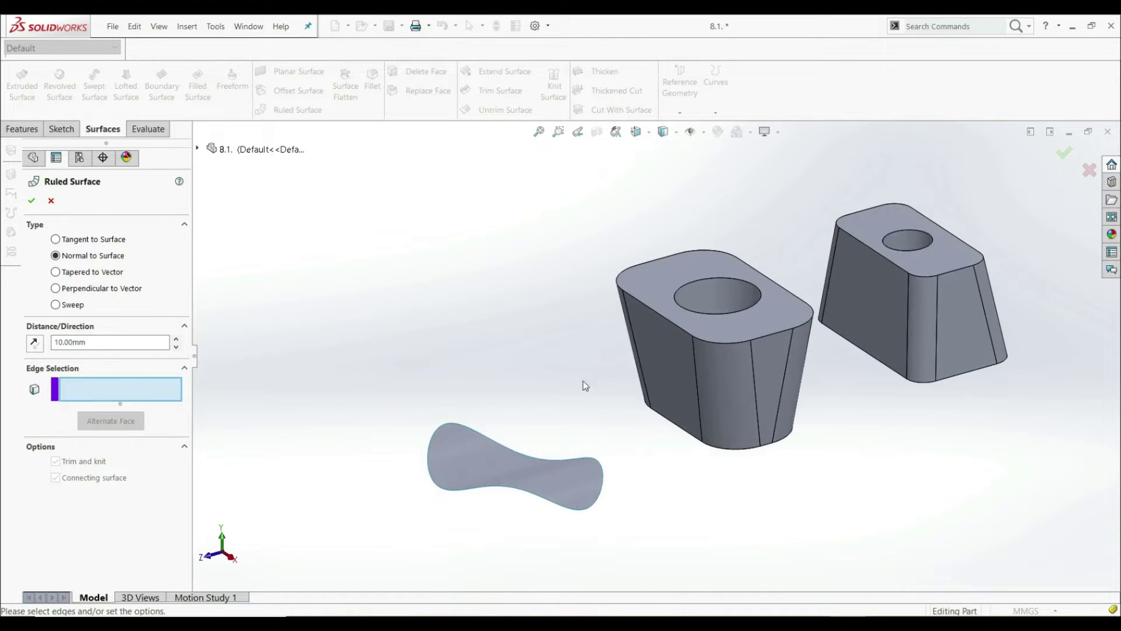
pyautogui.click(480, 436)
pyautogui.moveTo(490, 438); pyautogui.dragTo(485, 475, button='middle')
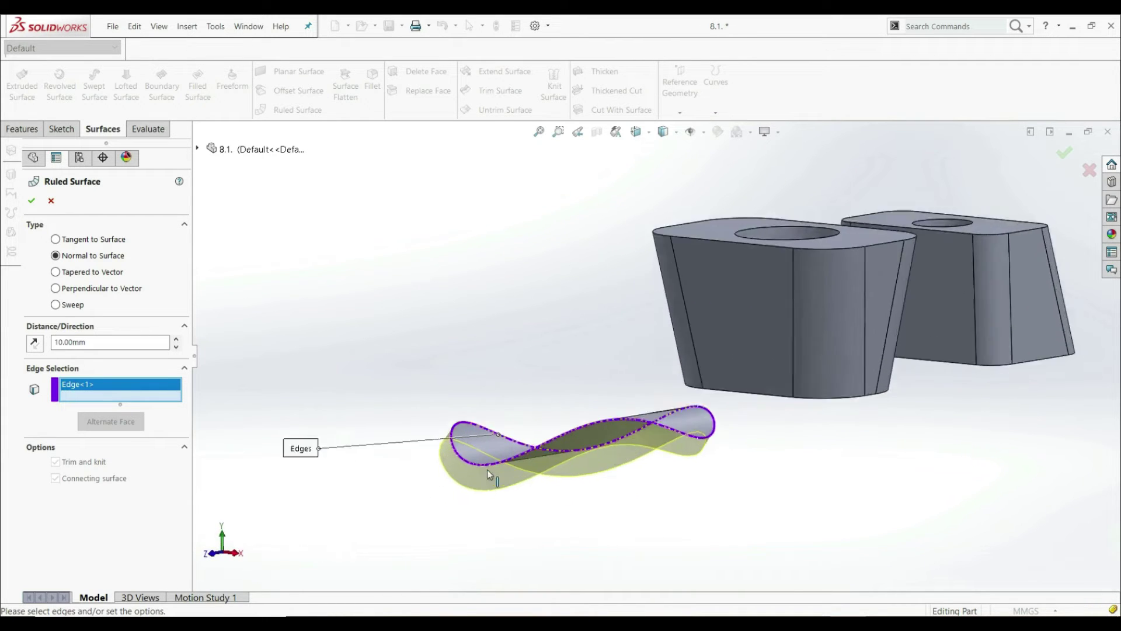
pyautogui.scroll(-3, 505, 506)
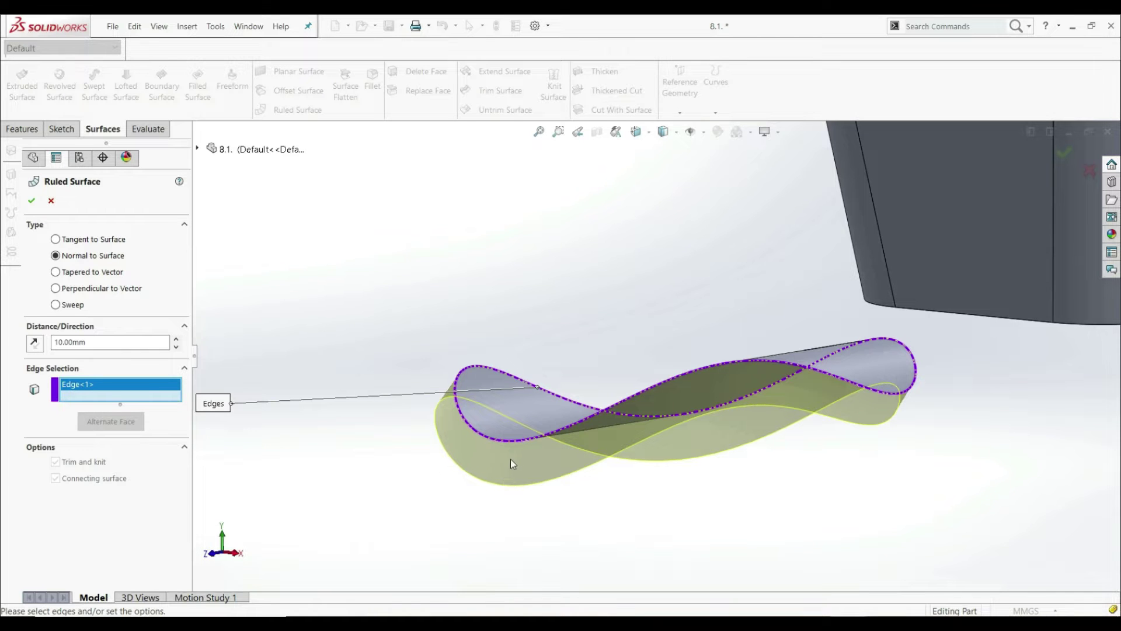
pyautogui.moveTo(482, 405); pyautogui.dragTo(471, 494, button='middle')
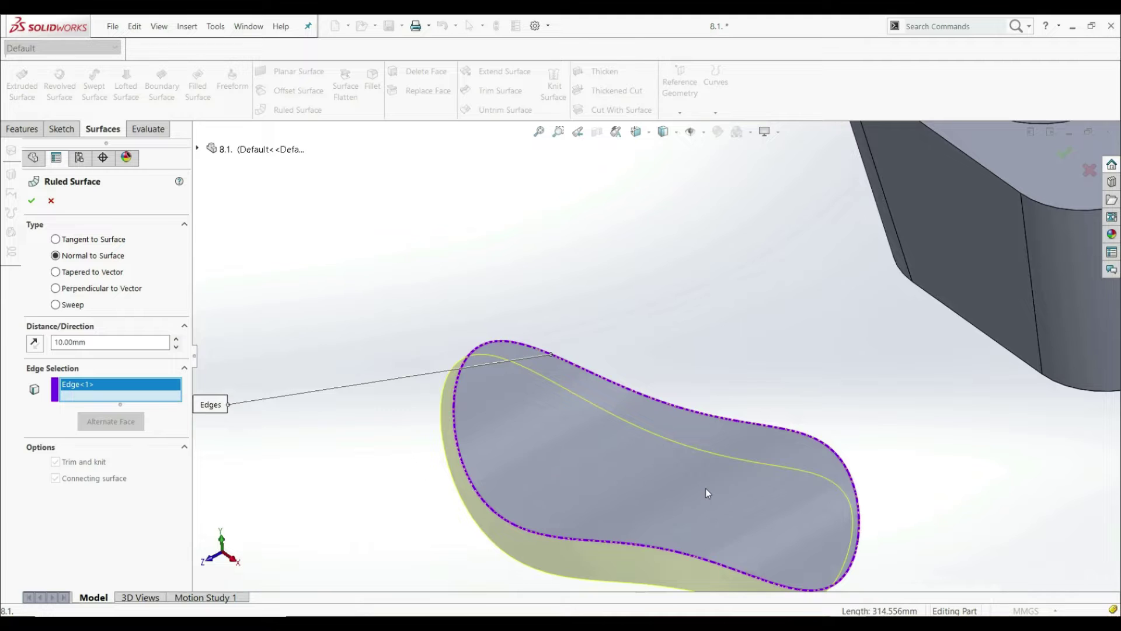
pyautogui.scroll(2, 700, 488)
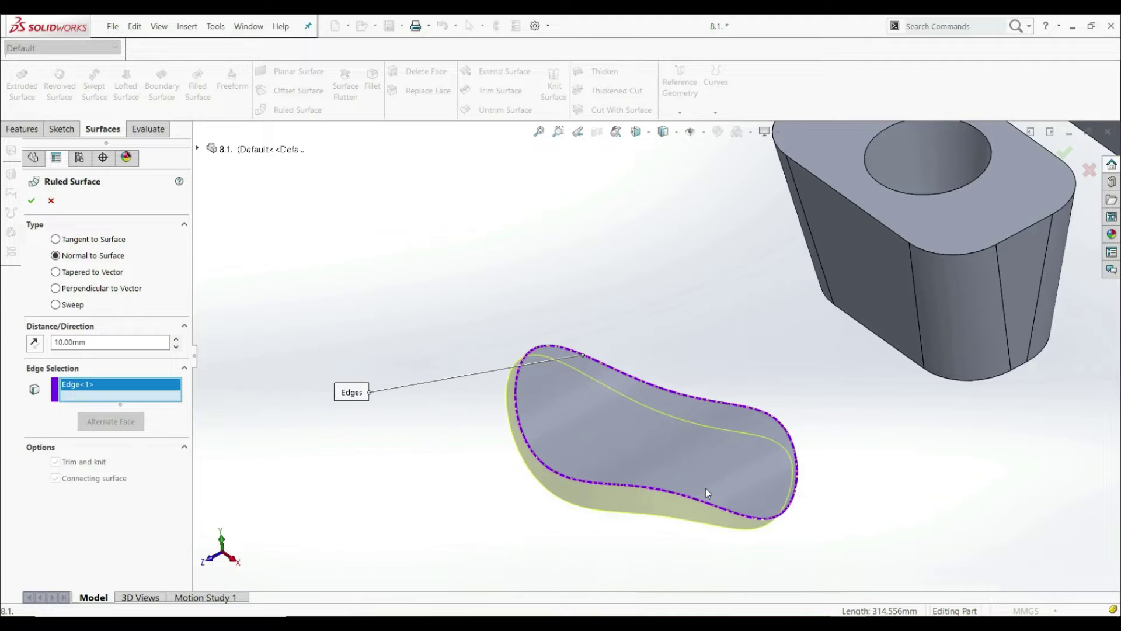
# - Reverse the band direction and step the distance up to 30.00mm, then back to 10.00mm
pyautogui.click(34, 347)
pyautogui.scroll(-1, 779, 430)
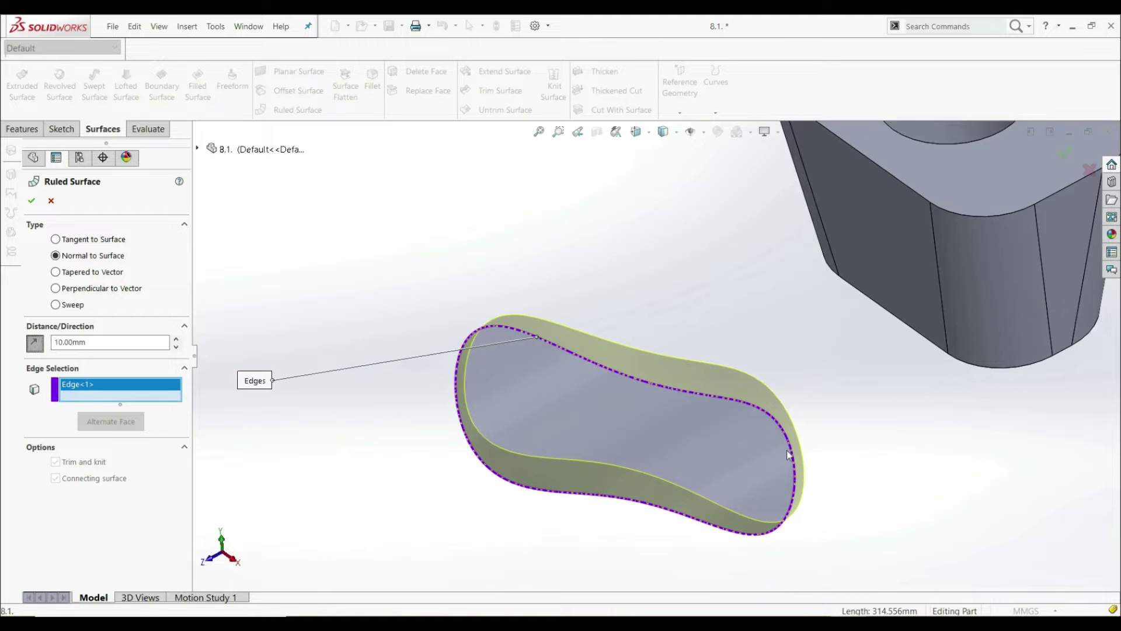
pyautogui.scroll(-1, 788, 456)
pyautogui.scroll(1, 776, 431)
pyautogui.scroll(-1, 764, 356)
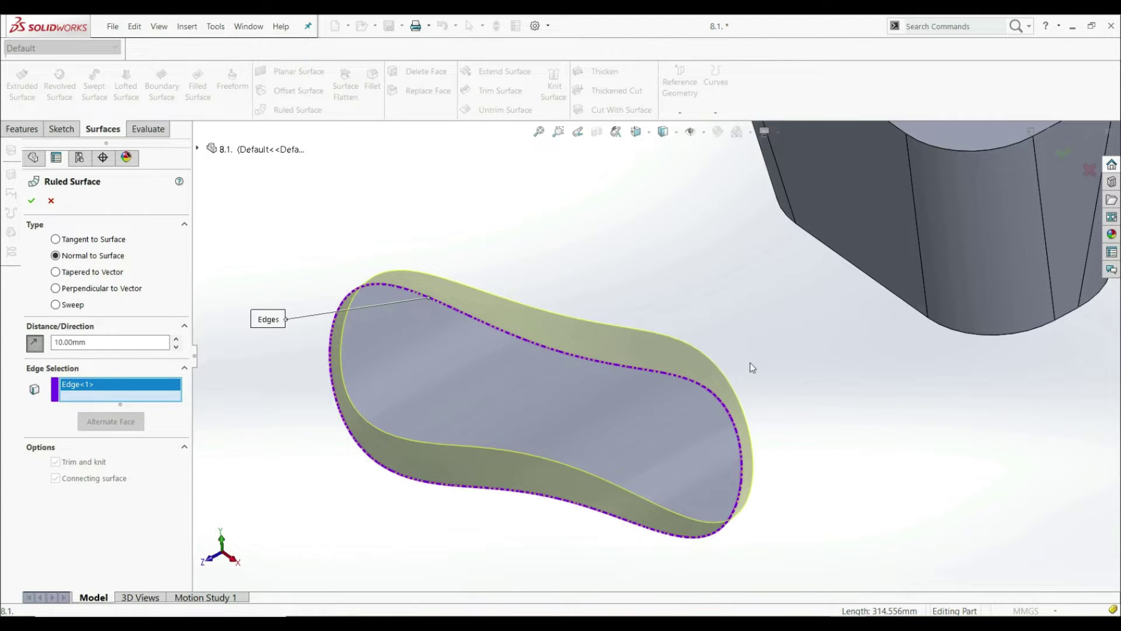
pyautogui.click(175, 339)
pyautogui.click(175, 339)
pyautogui.click(176, 347)
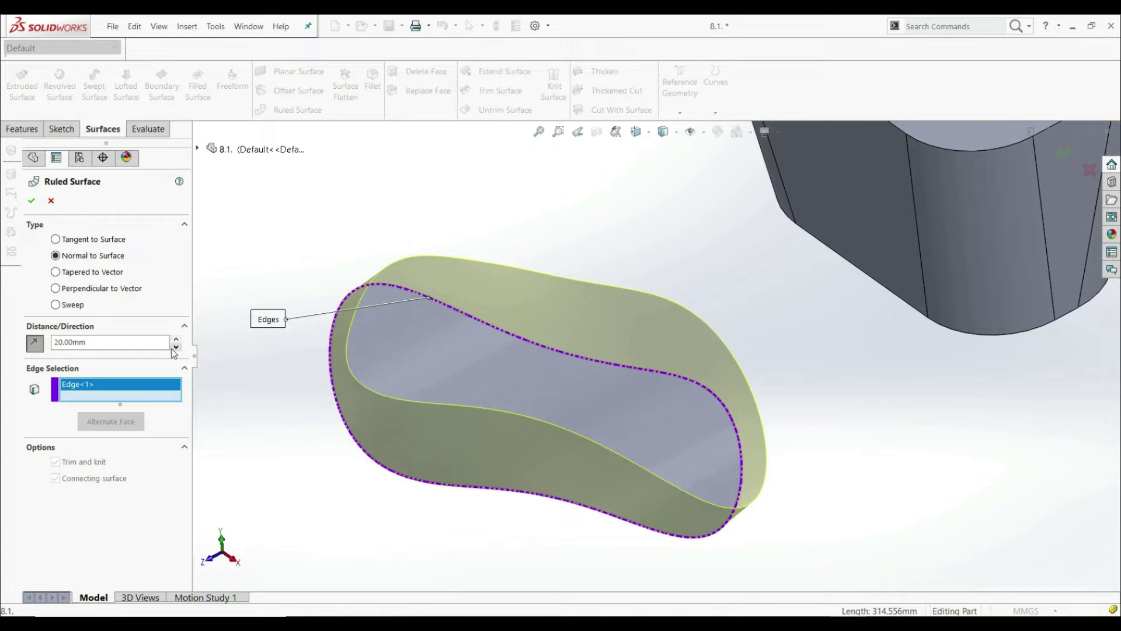
pyautogui.click(176, 347)
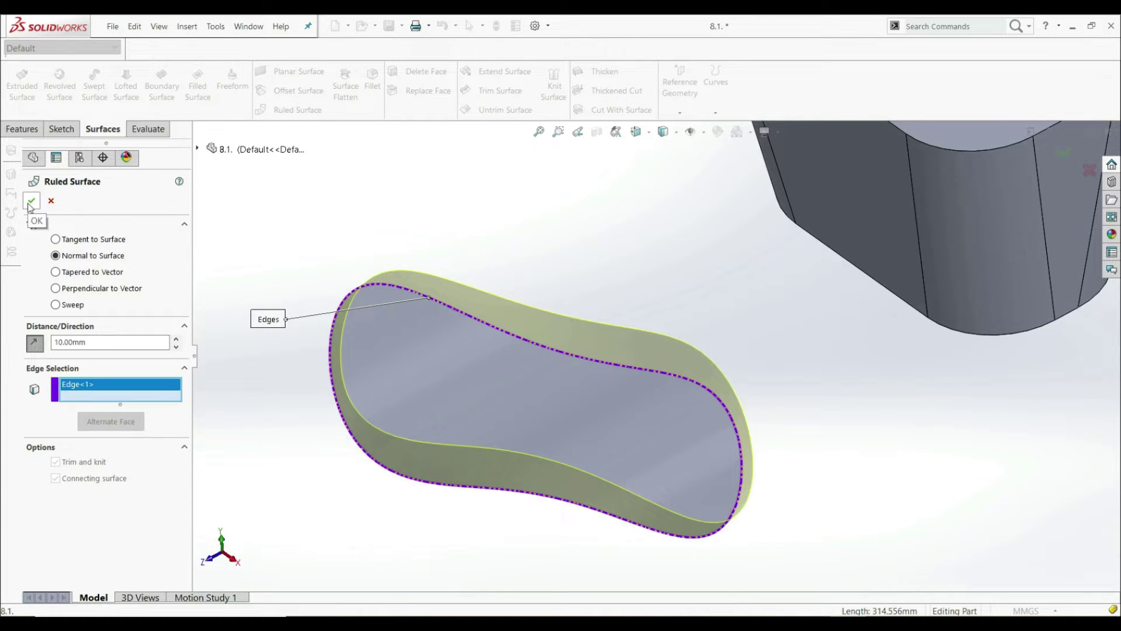
pyautogui.rightClick(139, 385)
# - Clear the sheet edge and select the front block's top hole edge instead
pyautogui.click(146, 391)
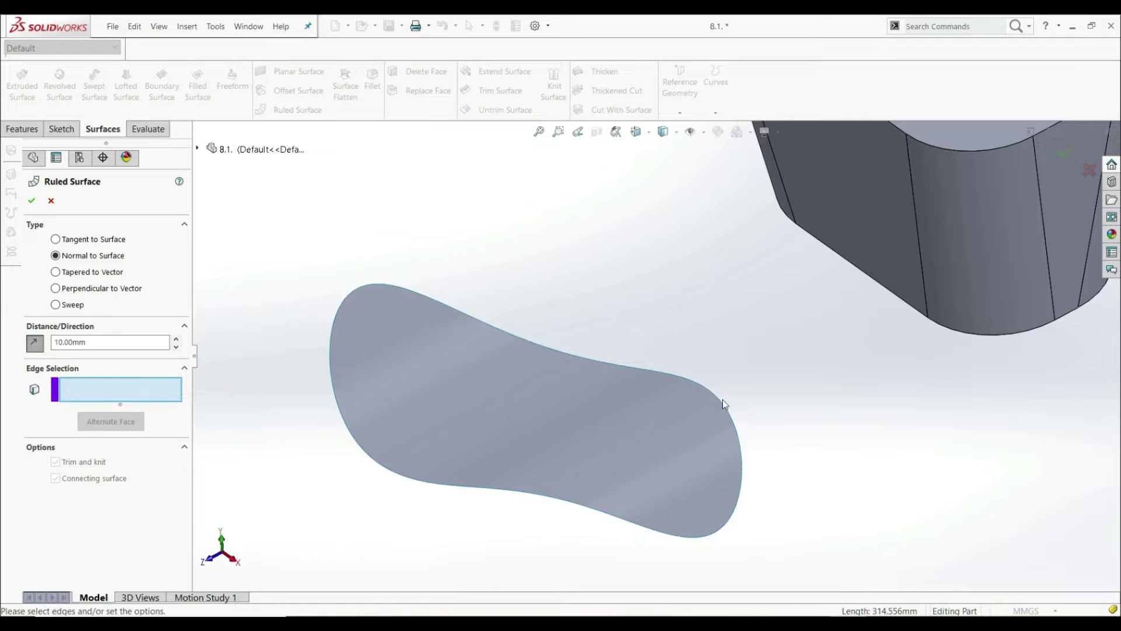
pyautogui.scroll(4, 832, 416)
pyautogui.scroll(-4, 642, 324)
pyautogui.moveTo(642, 324); pyautogui.dragTo(751, 270, button='middle')
pyautogui.scroll(-3, 751, 270)
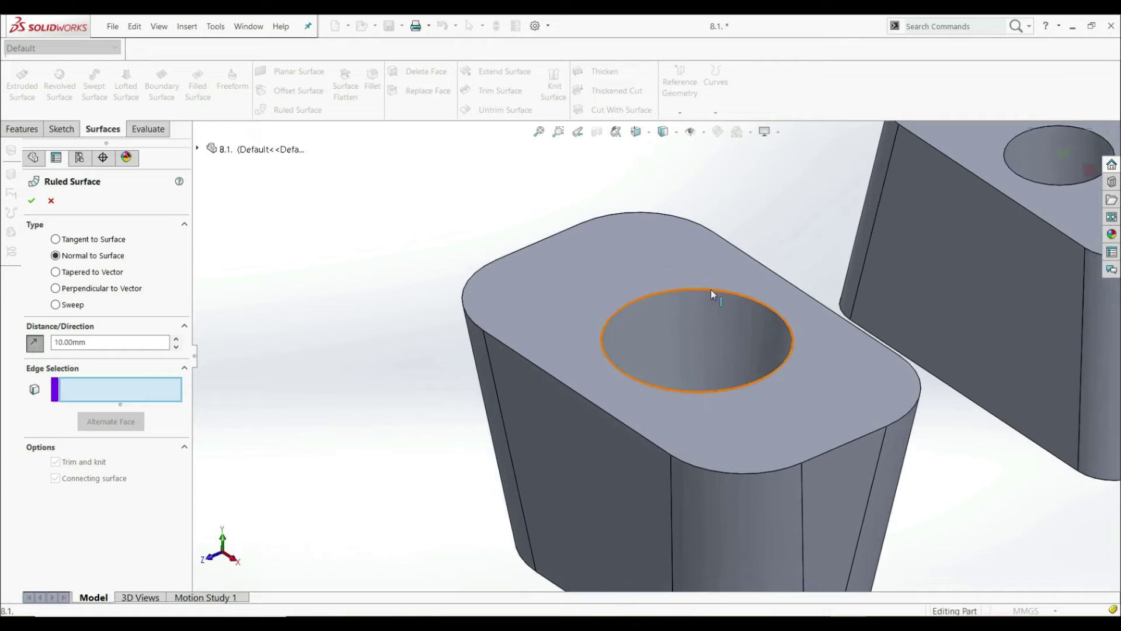
pyautogui.click(709, 289)
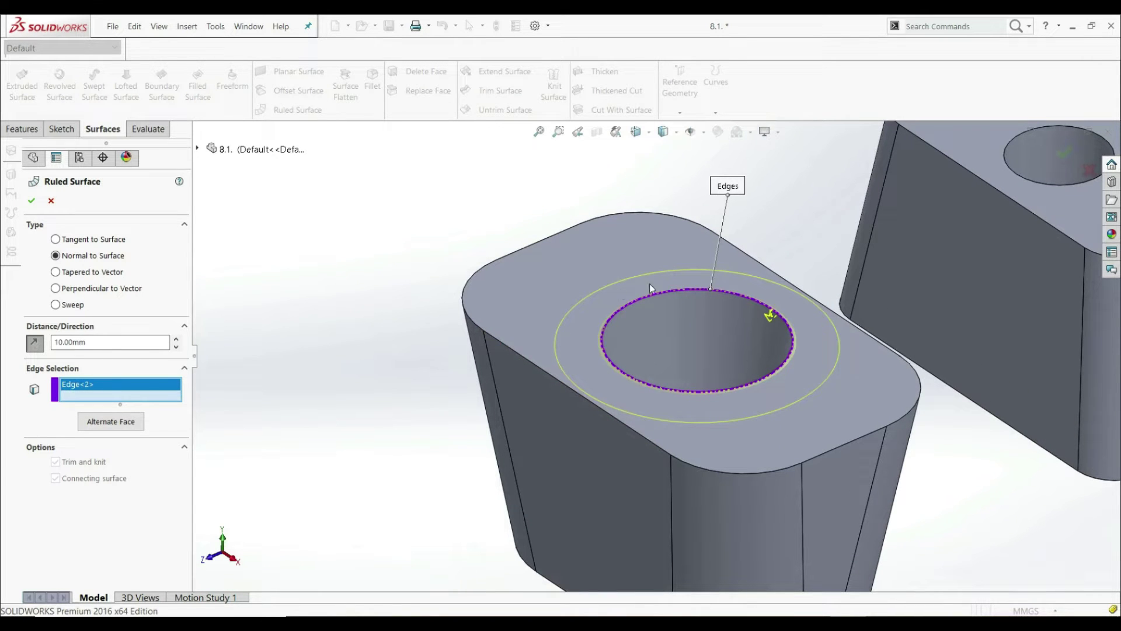
# - Reverse the band into the hole, then use Alternate Face to stand it upright from the rim
pyautogui.click(35, 344)
pyautogui.moveTo(748, 321); pyautogui.dragTo(792, 242, button='middle')
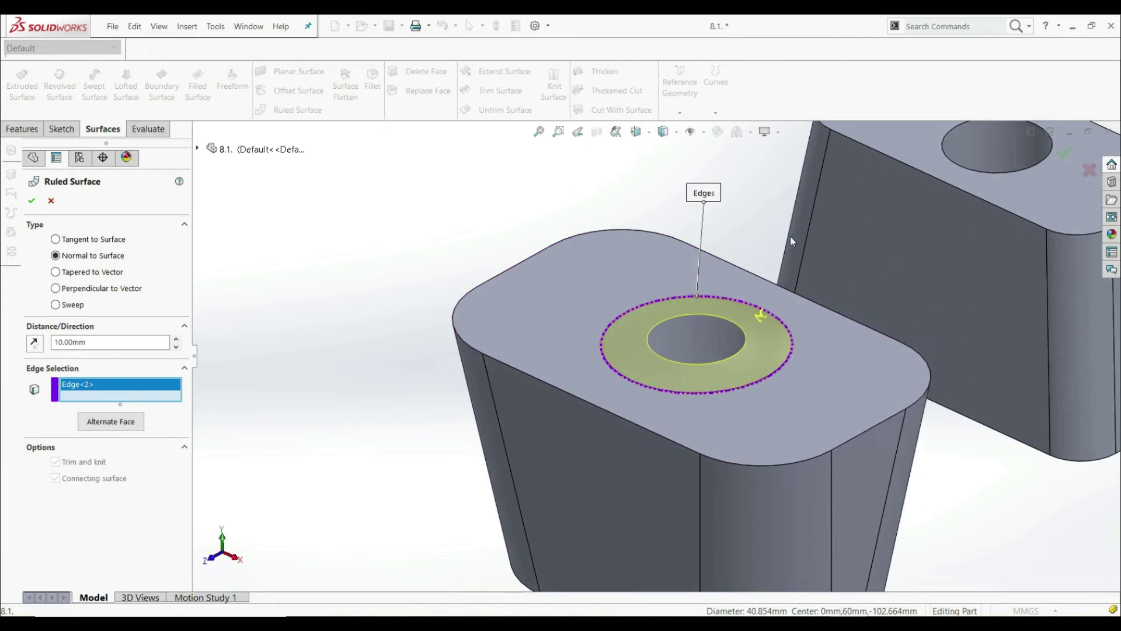
pyautogui.click(97, 428)
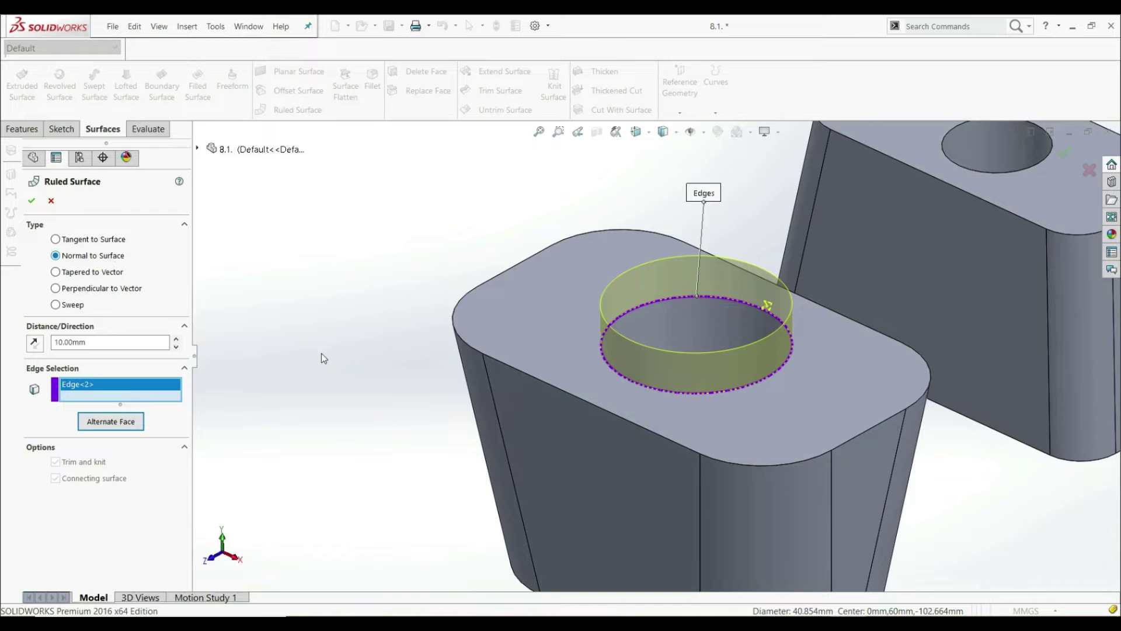
# - Replace the hole edge with the front block's eight top outer edges, Edge<3> to Edge<10>
pyautogui.rightClick(138, 388)
pyautogui.click(154, 395)
pyautogui.scroll(-3, 685, 415)
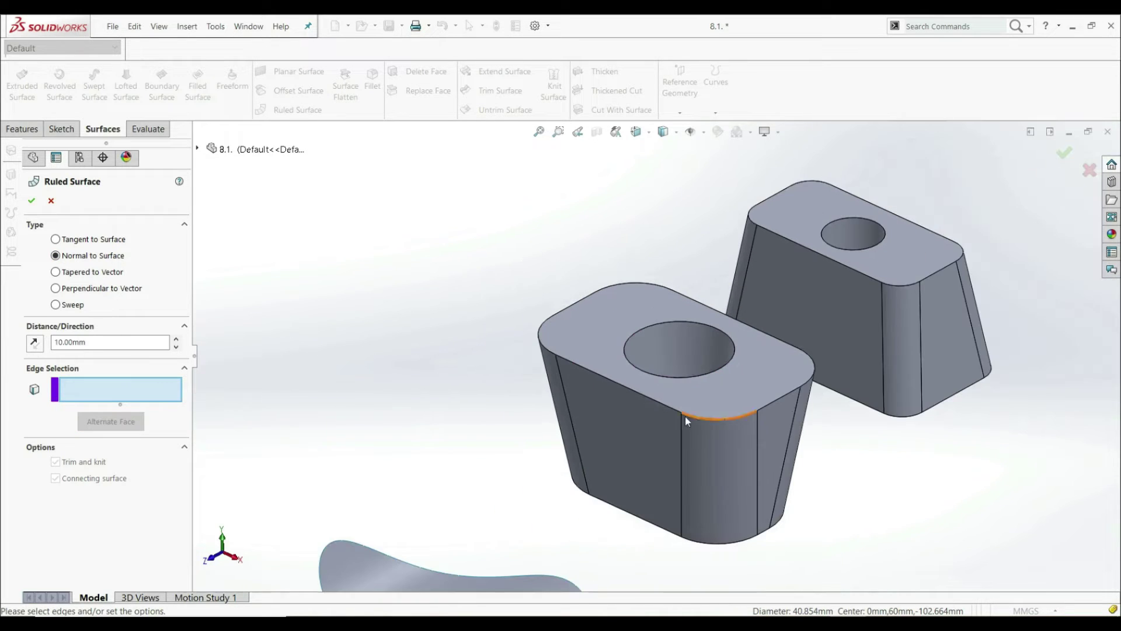
pyautogui.scroll(2, 730, 510)
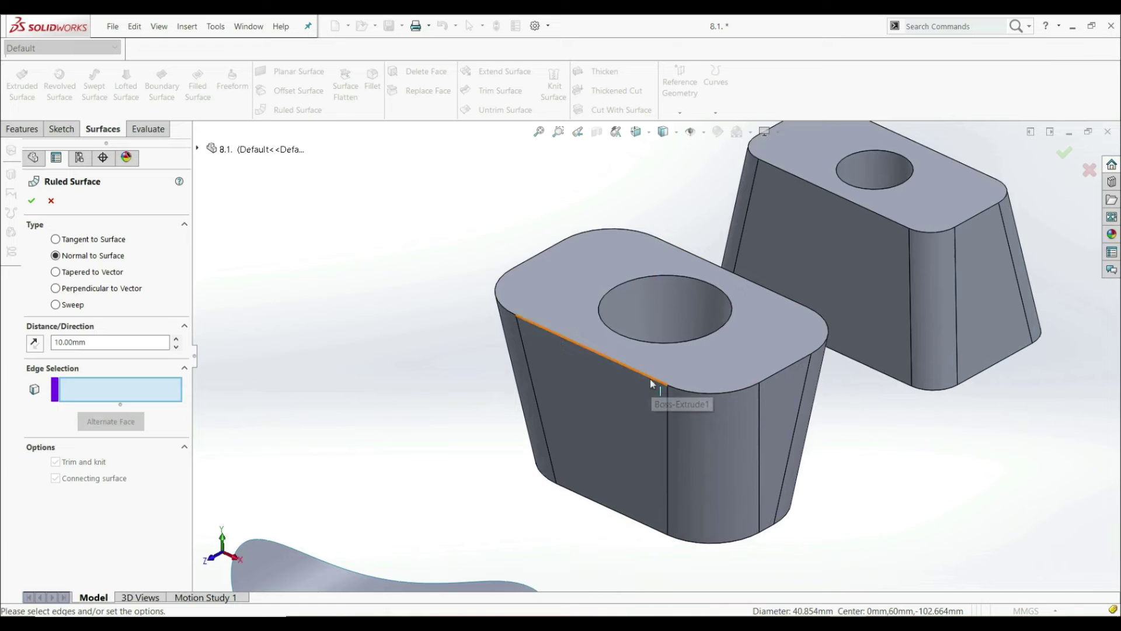
pyautogui.click(651, 378)
pyautogui.click(698, 393)
pyautogui.click(784, 369)
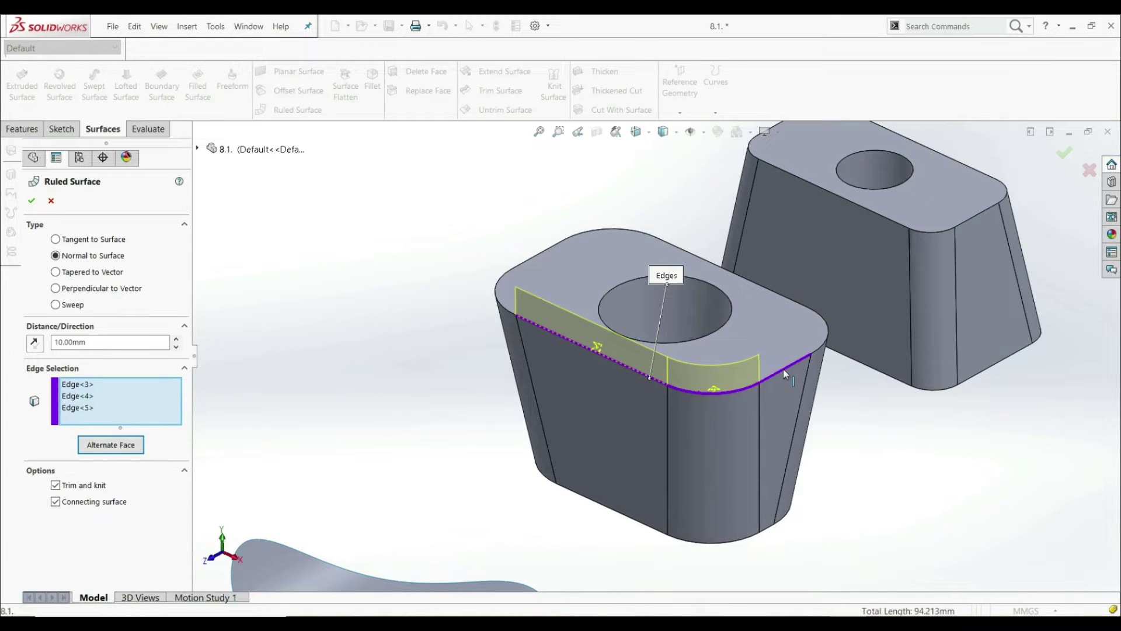
pyautogui.click(825, 334)
pyautogui.click(778, 294)
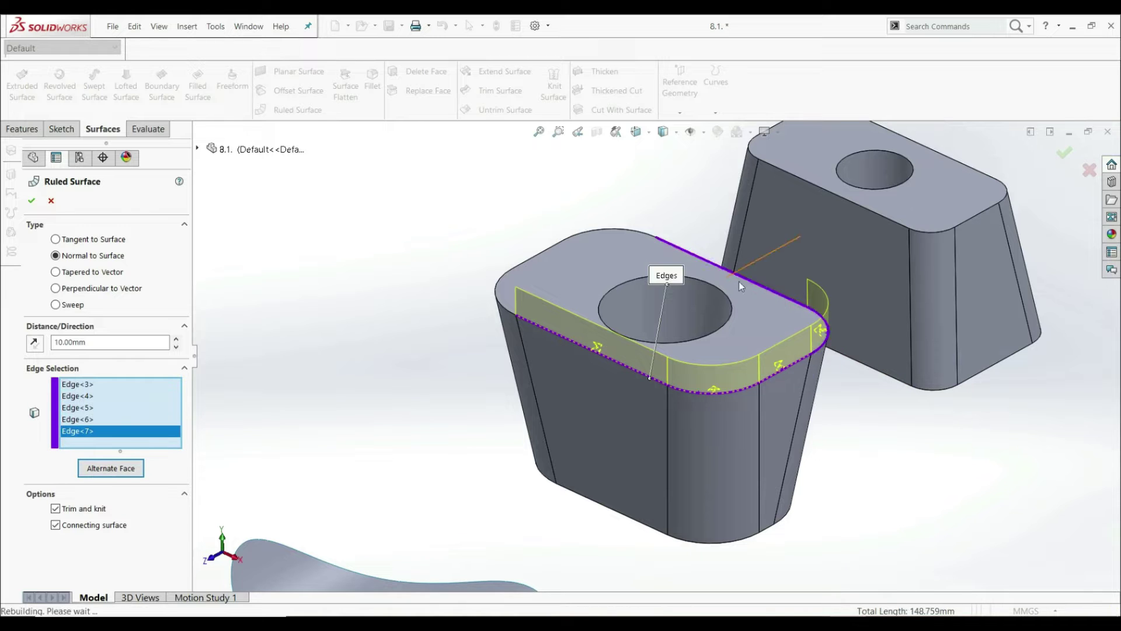
pyautogui.click(628, 233)
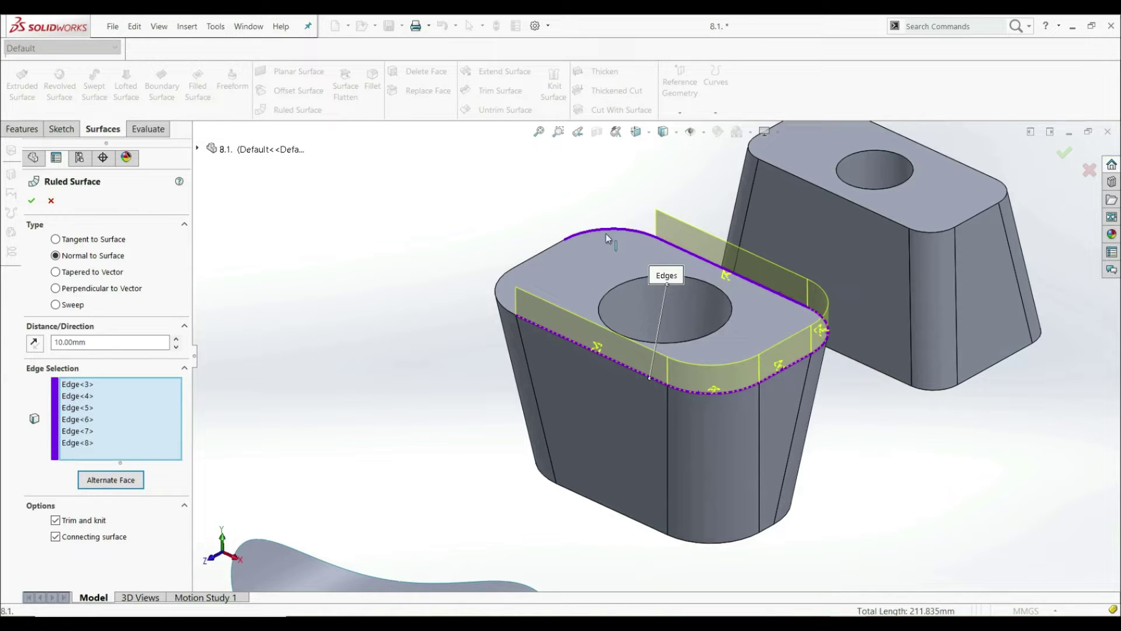
pyautogui.click(555, 243)
pyautogui.click(496, 297)
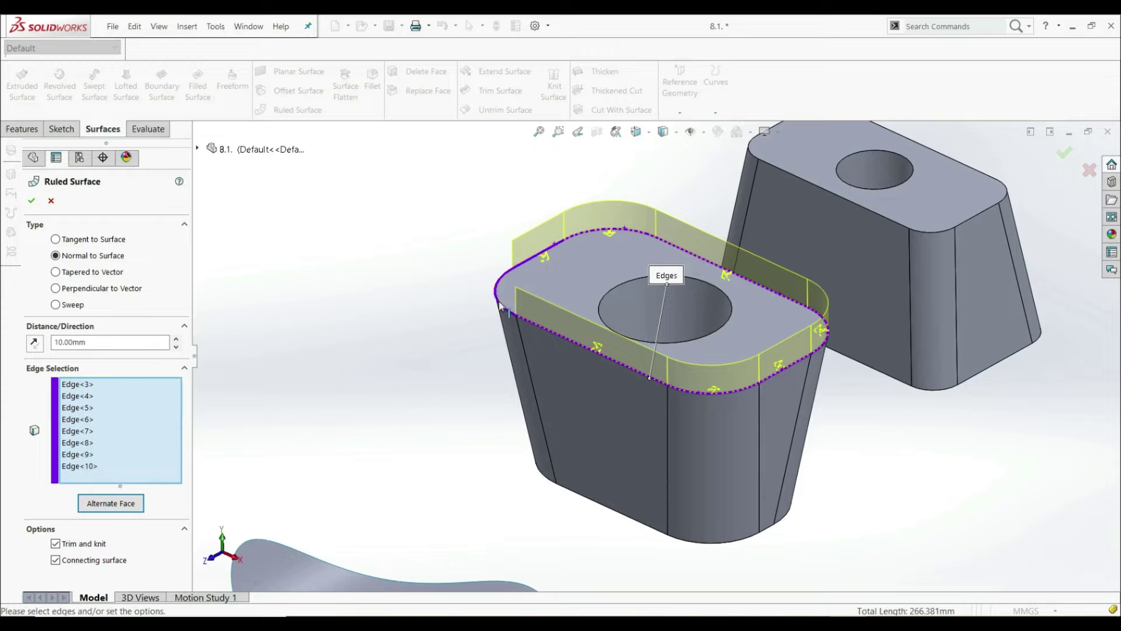
# - Check Edge<7> and Edge<8>, toggle Alternate Face twice, then clear all chosen edges
pyautogui.click(78, 442)
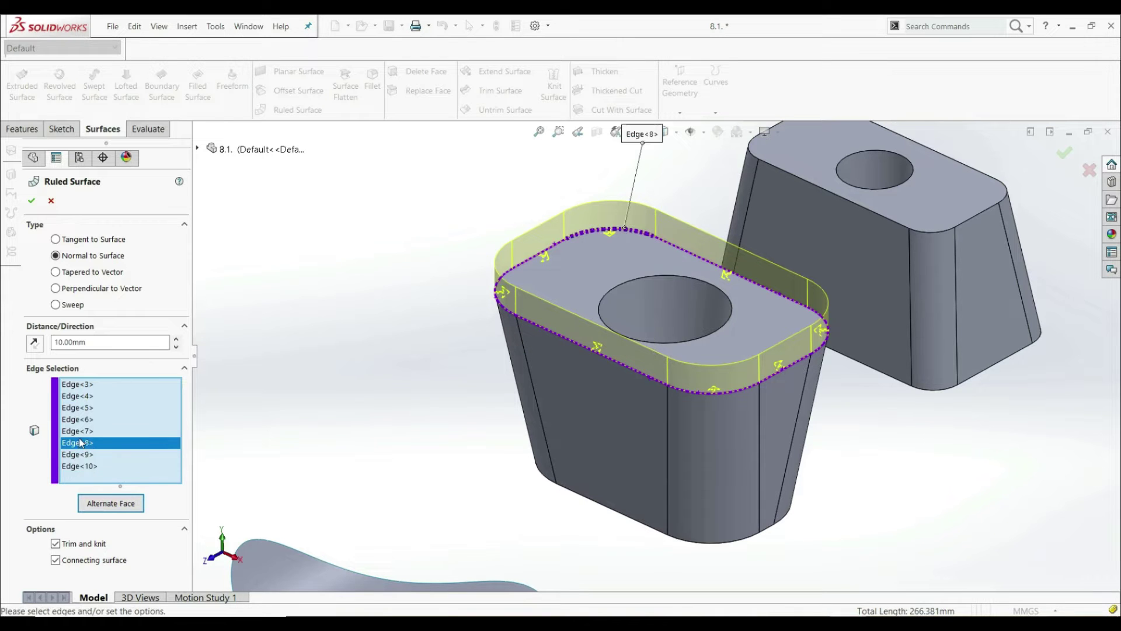
pyautogui.click(82, 431)
pyautogui.click(84, 443)
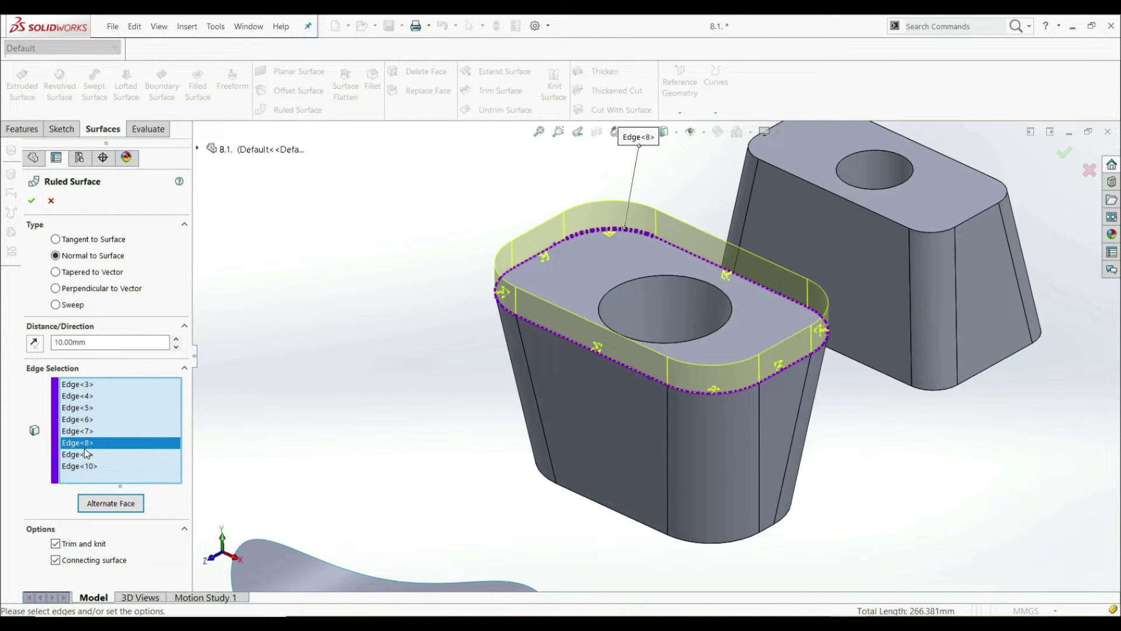
pyautogui.click(111, 506)
pyautogui.click(111, 507)
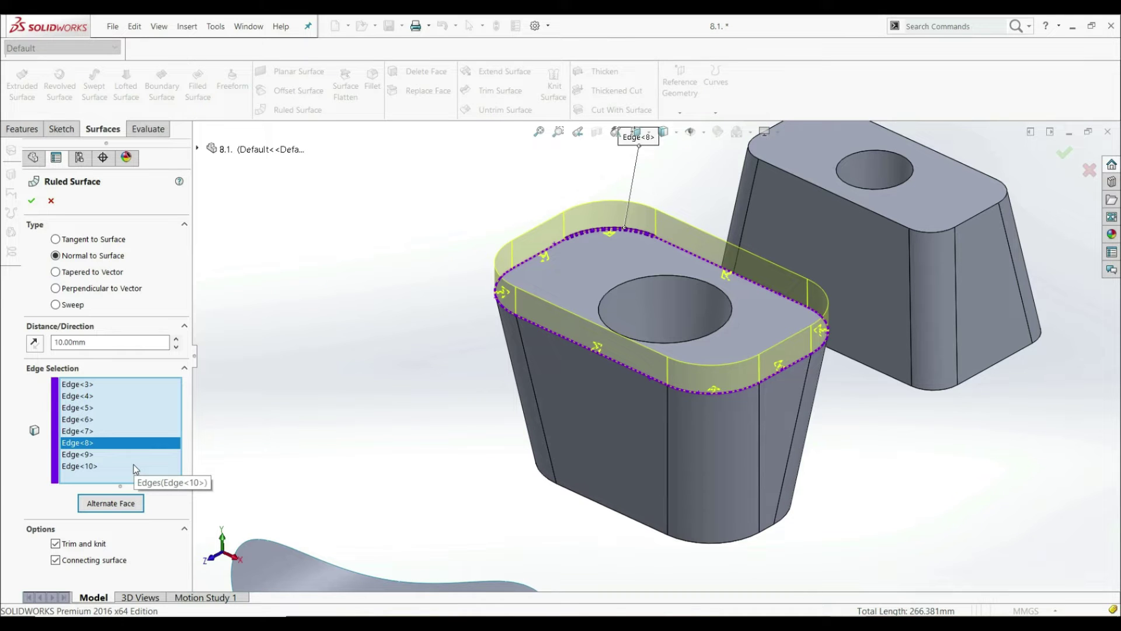
pyautogui.rightClick(89, 413)
pyautogui.click(169, 416)
# - Switch to Tapered to Vector at 5.00deg and select the front block's hole rim edge
pyautogui.scroll(3, 446, 388)
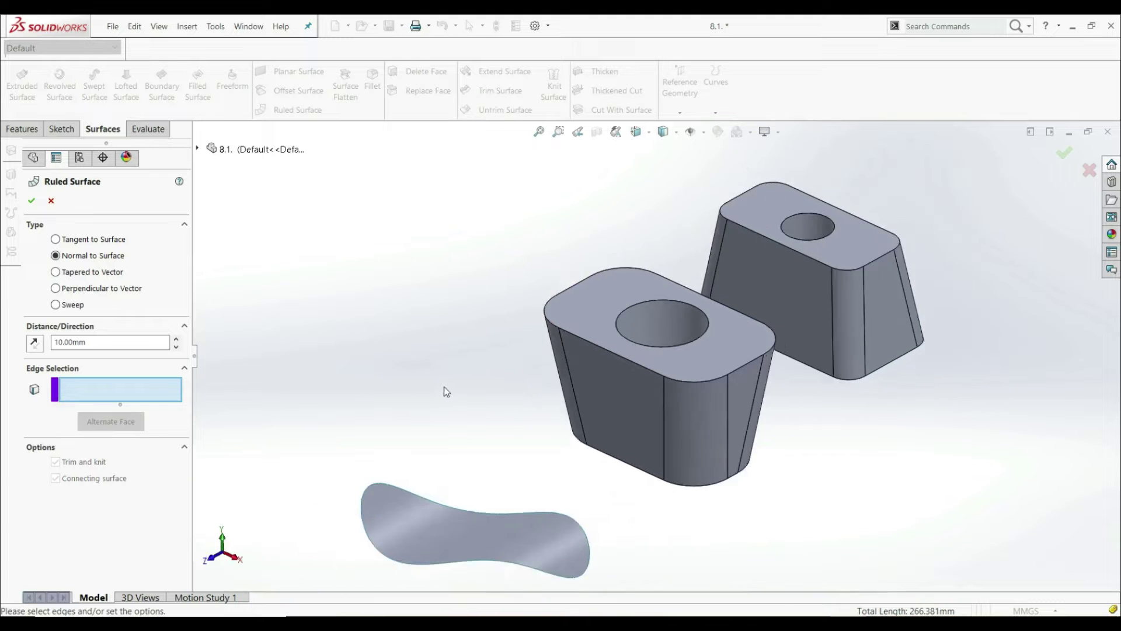
pyautogui.scroll(-3, 809, 207)
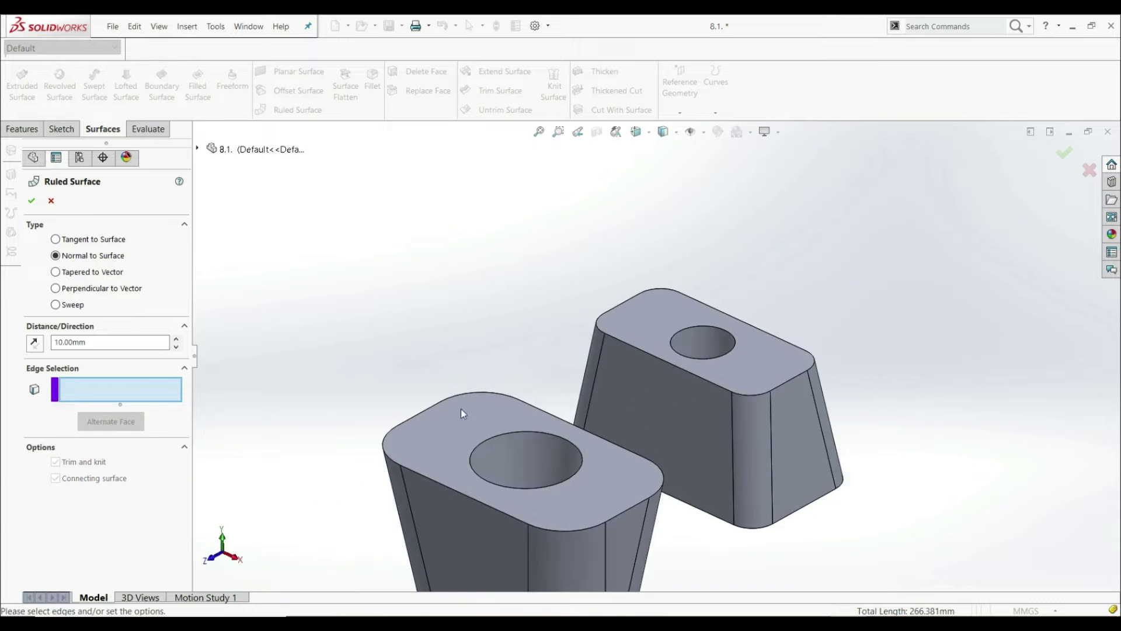
pyautogui.click(98, 276)
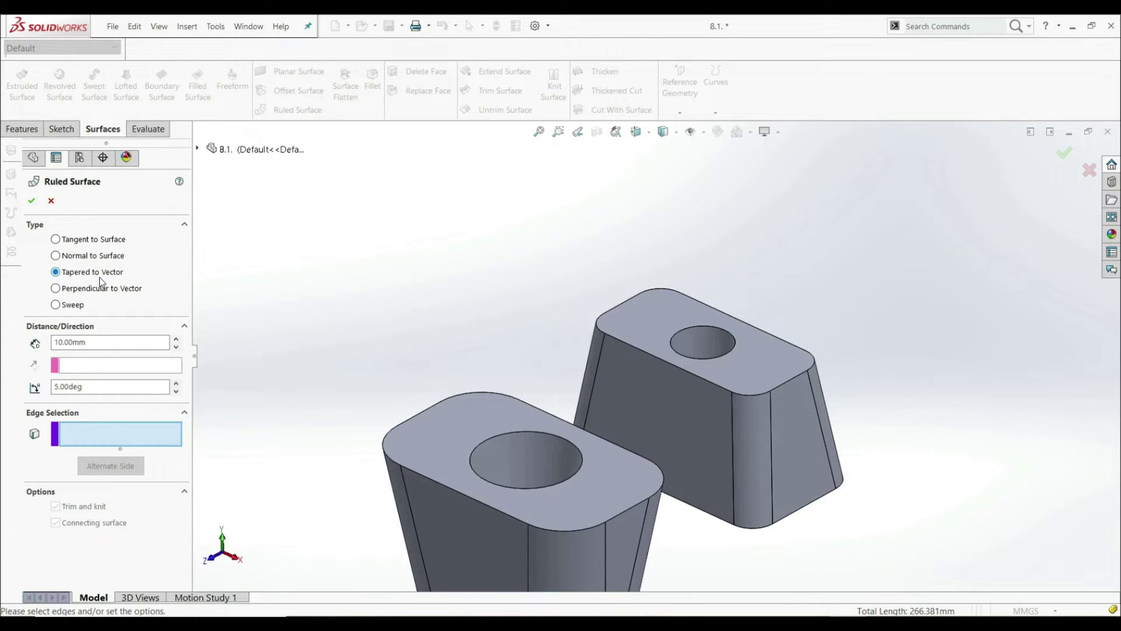
pyautogui.scroll(3, 339, 457)
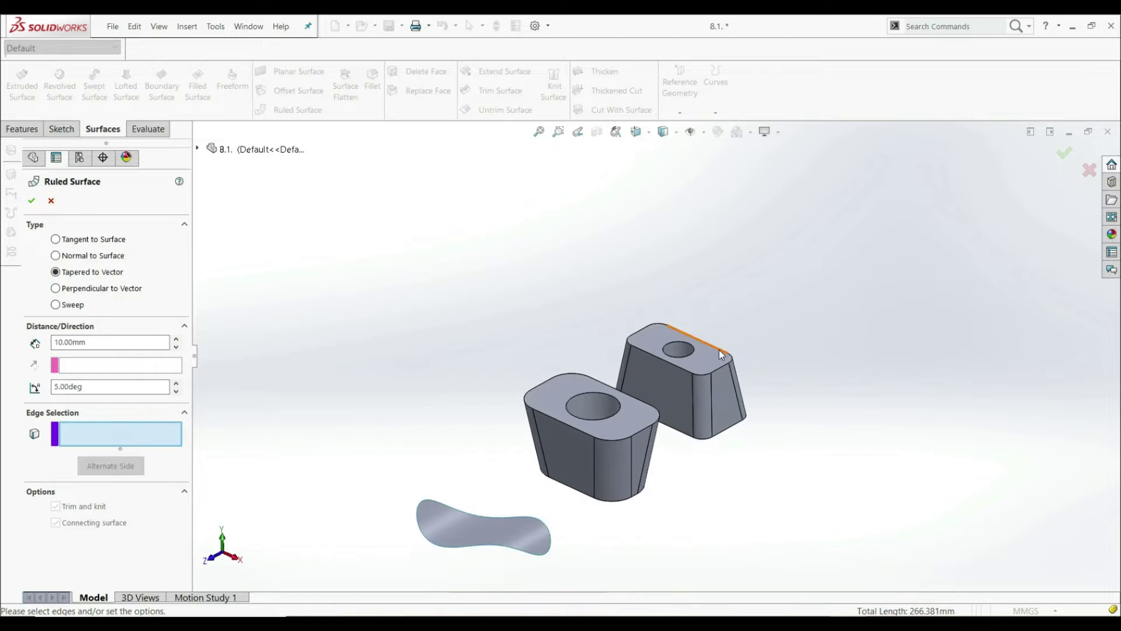
pyautogui.scroll(-2, 324, 485)
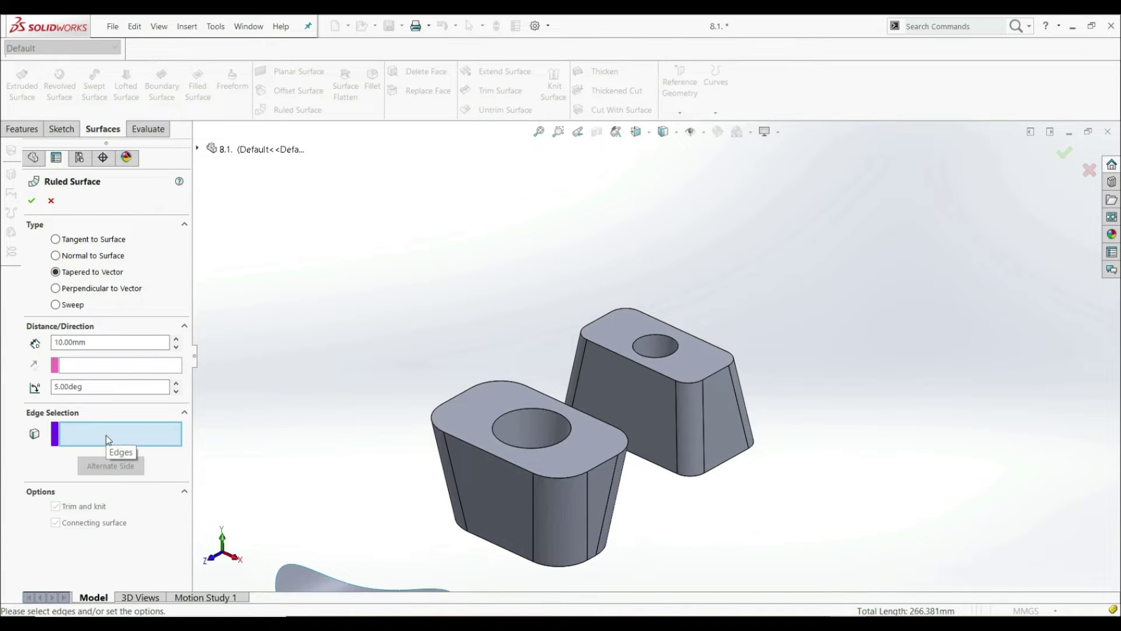
pyautogui.click(510, 413)
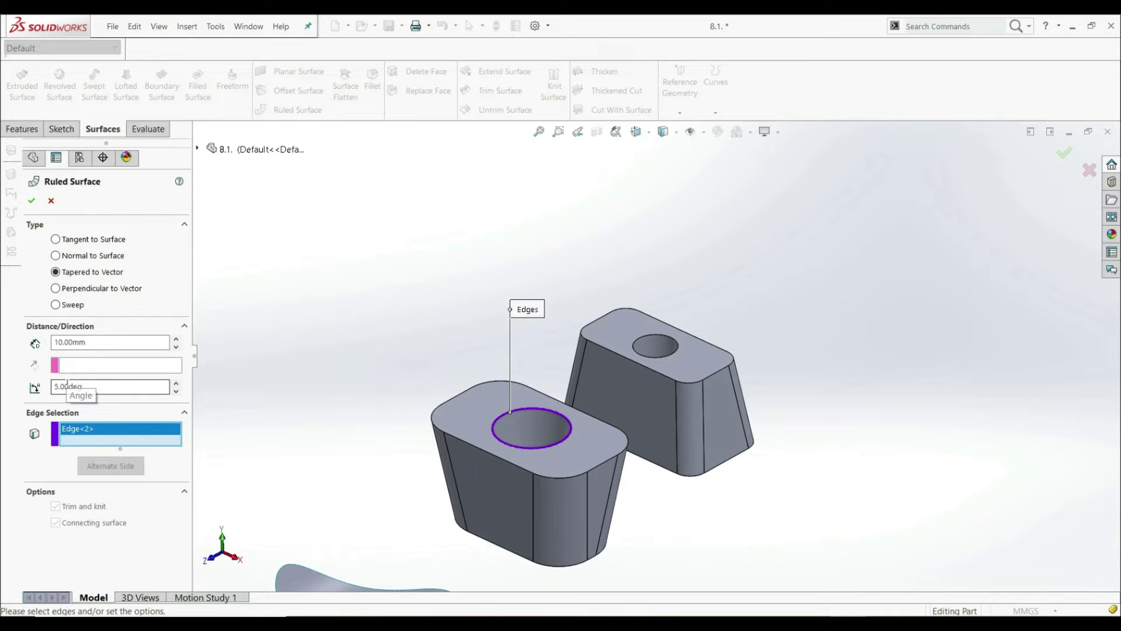
# - Set the block's top face as the taper's reference vector
pyautogui.click(80, 366)
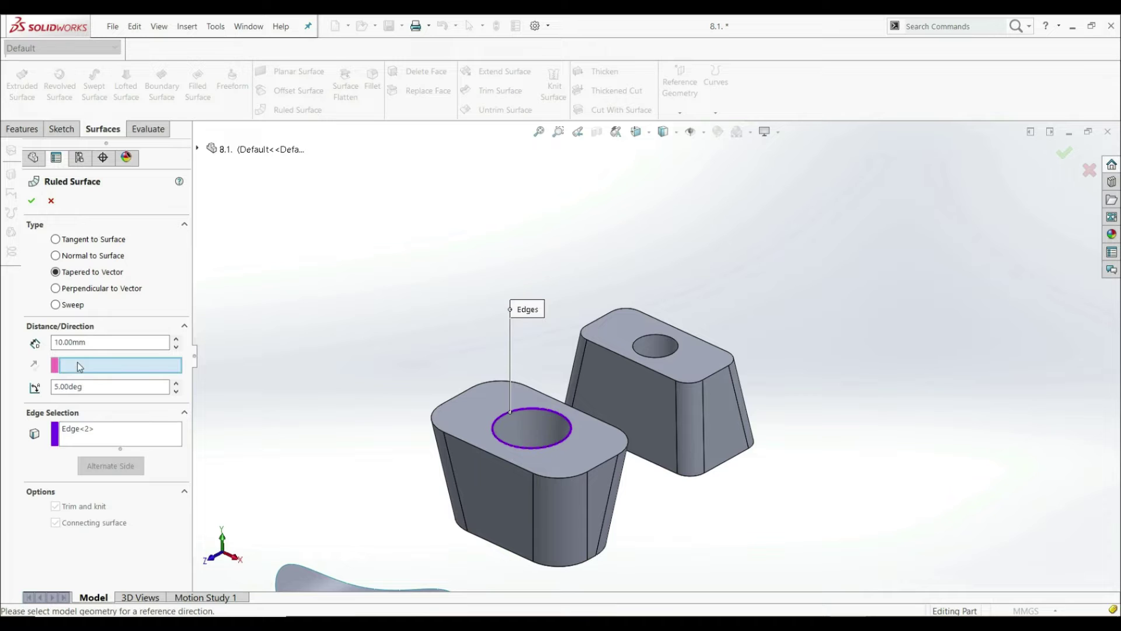
pyautogui.scroll(-5, 586, 447)
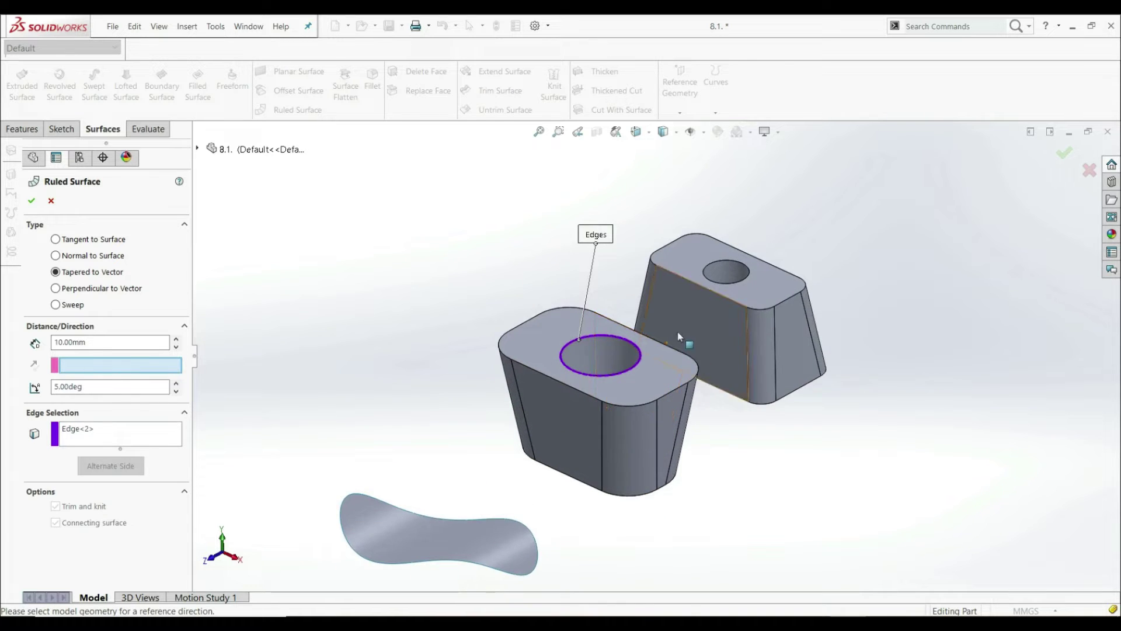
pyautogui.click(627, 398)
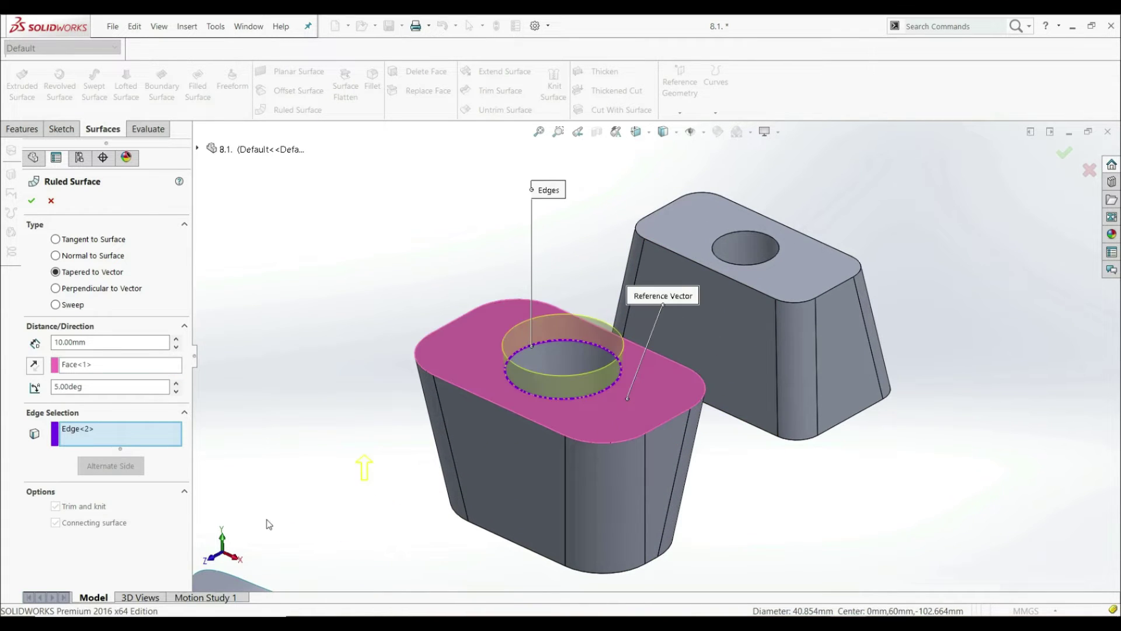
pyautogui.moveTo(352, 518); pyautogui.dragTo(383, 445, button='middle')
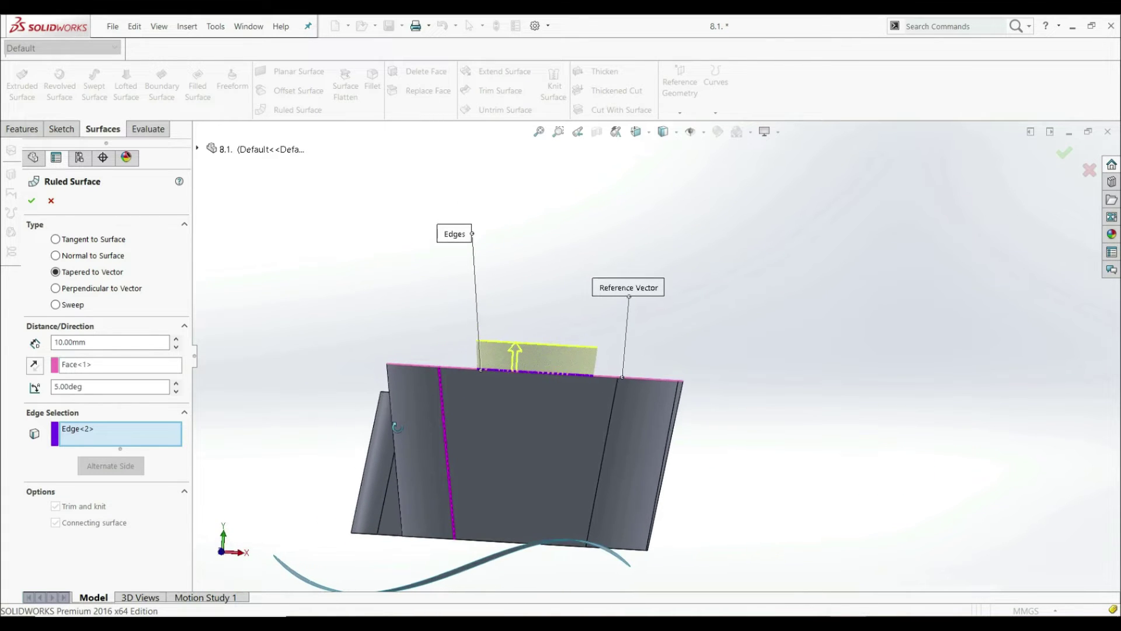
pyautogui.moveTo(565, 448); pyautogui.dragTo(548, 323, button='middle')
pyautogui.scroll(-2, 548, 322)
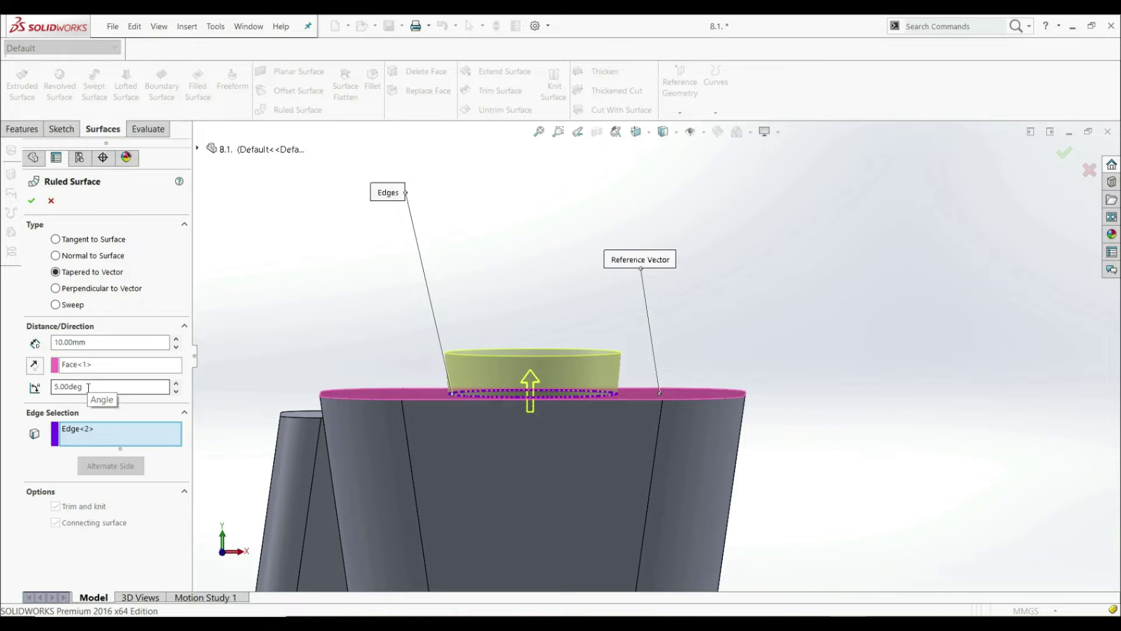
# - Spin the taper angle up to 15.00deg, down to 1.00deg, and settle on 4.00deg
pyautogui.click(176, 383)
pyautogui.click(175, 383)
pyautogui.click(176, 383)
pyautogui.click(176, 383)
pyautogui.click(175, 383)
pyautogui.click(176, 383)
pyautogui.click(176, 383)
pyautogui.click(176, 390)
pyautogui.click(175, 390)
pyautogui.click(176, 390)
pyautogui.click(176, 390)
pyautogui.click(175, 390)
pyautogui.click(175, 390)
pyautogui.click(176, 390)
pyautogui.click(176, 391)
pyautogui.click(176, 391)
pyautogui.click(176, 392)
pyautogui.click(176, 391)
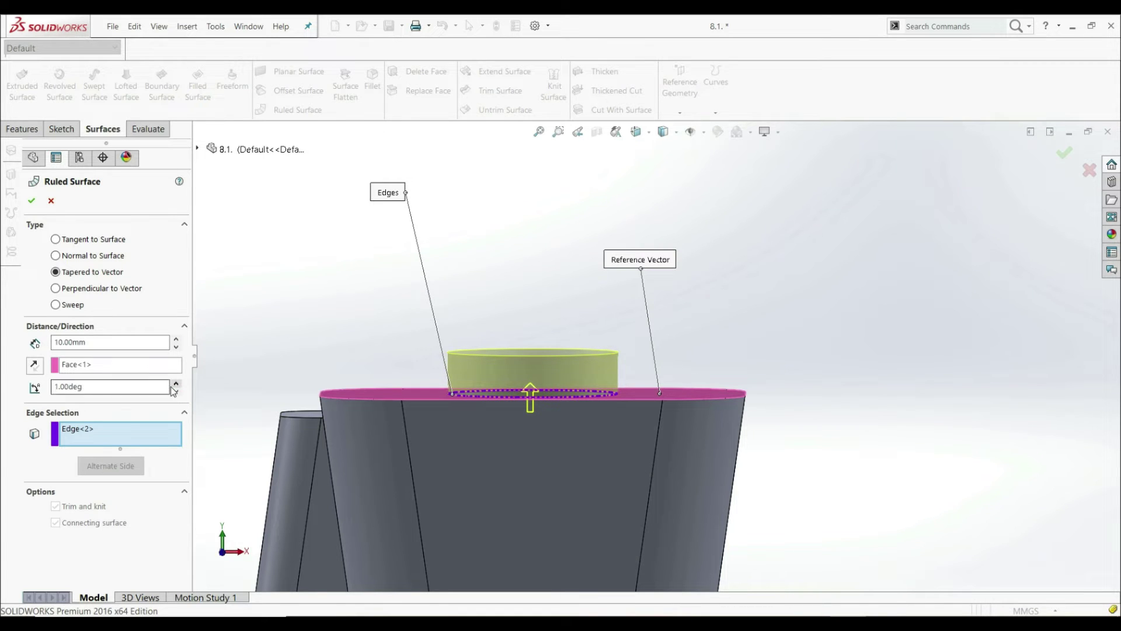
pyautogui.click(175, 385)
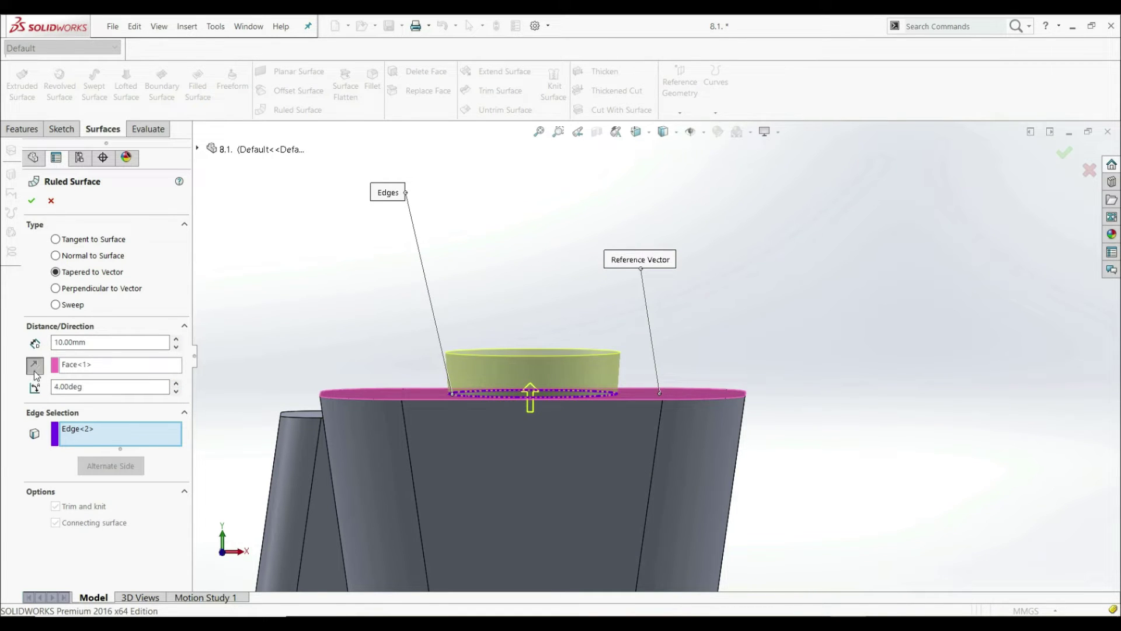
# - Reverse the surface direction, then clear the hole edge from the edge selection
pyautogui.click(34, 366)
pyautogui.moveTo(526, 350); pyautogui.dragTo(593, 468, button='middle')
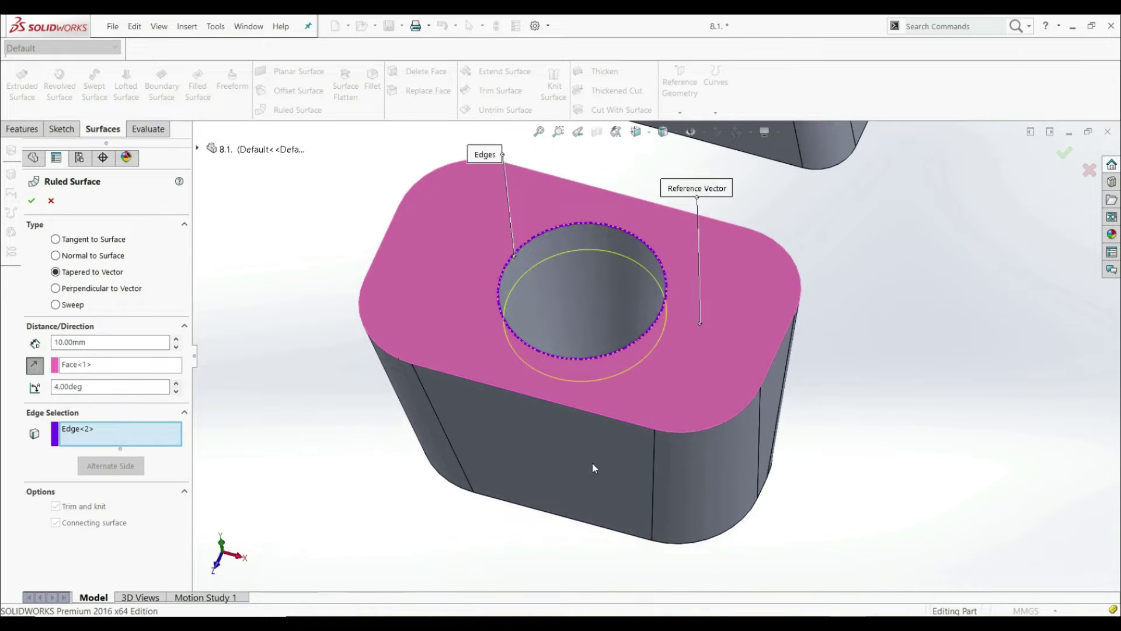
pyautogui.scroll(-3, 591, 289)
pyautogui.moveTo(580, 303)
pyautogui.mouseDown(button='middle')
pyautogui.moveTo(561, 374)
pyautogui.moveTo(580, 301)
pyautogui.moveTo(589, 327)
pyautogui.moveTo(581, 292)
pyautogui.moveTo(584, 309)
pyautogui.moveTo(588, 300)
pyautogui.mouseUp(button='middle')
pyautogui.scroll(5, 589, 300)
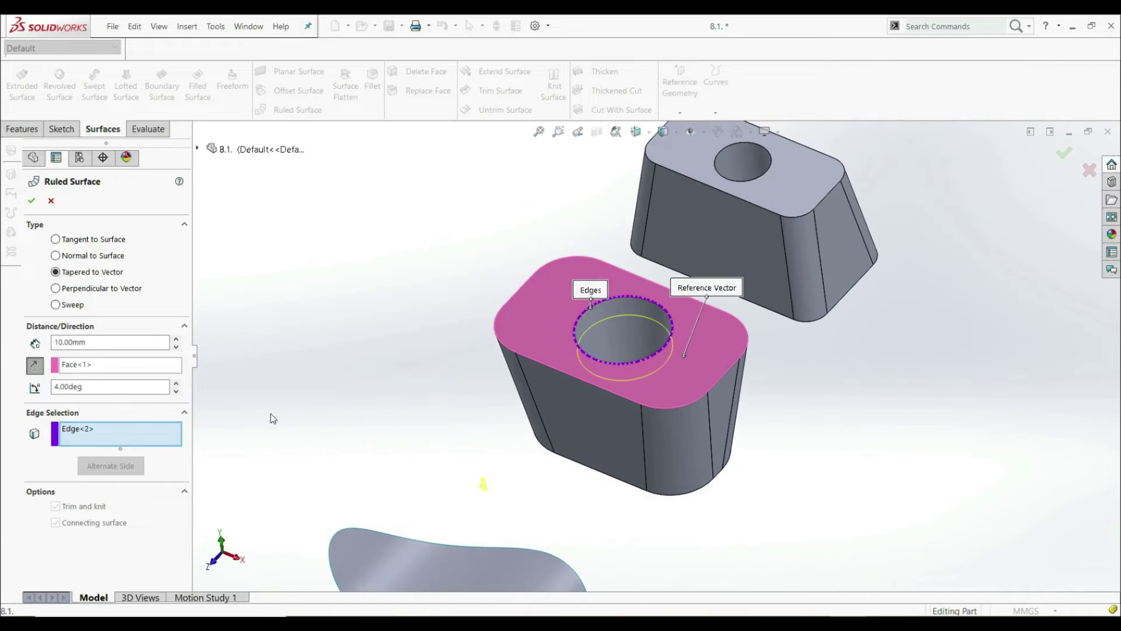
pyautogui.rightClick(98, 437)
pyautogui.click(98, 439)
pyautogui.scroll(-3, 547, 387)
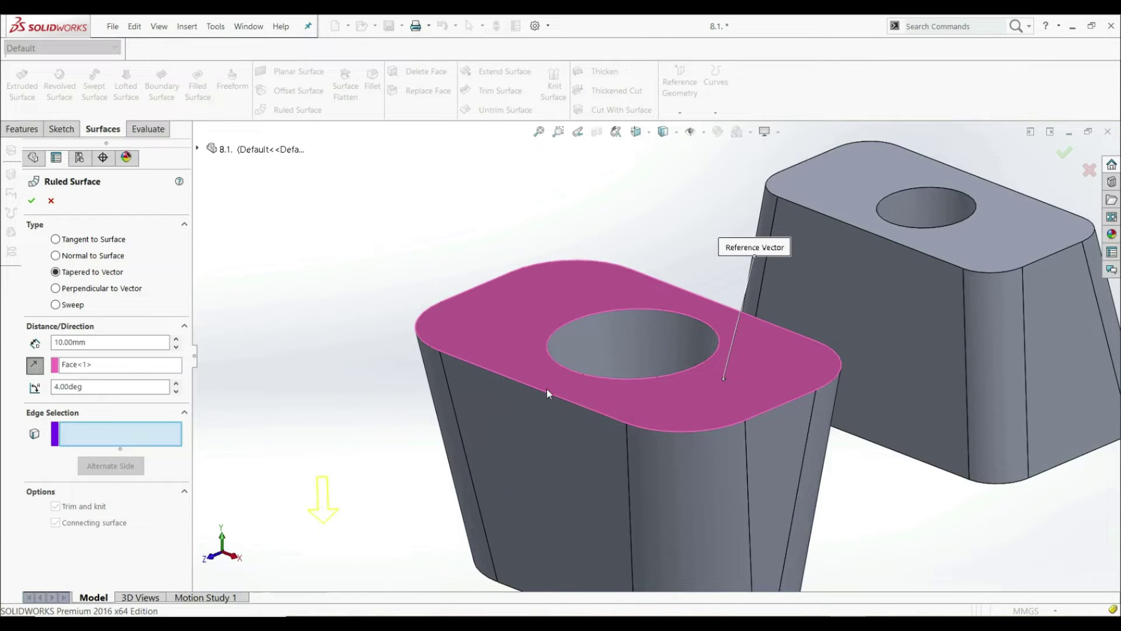
pyautogui.rightClick(546, 391)
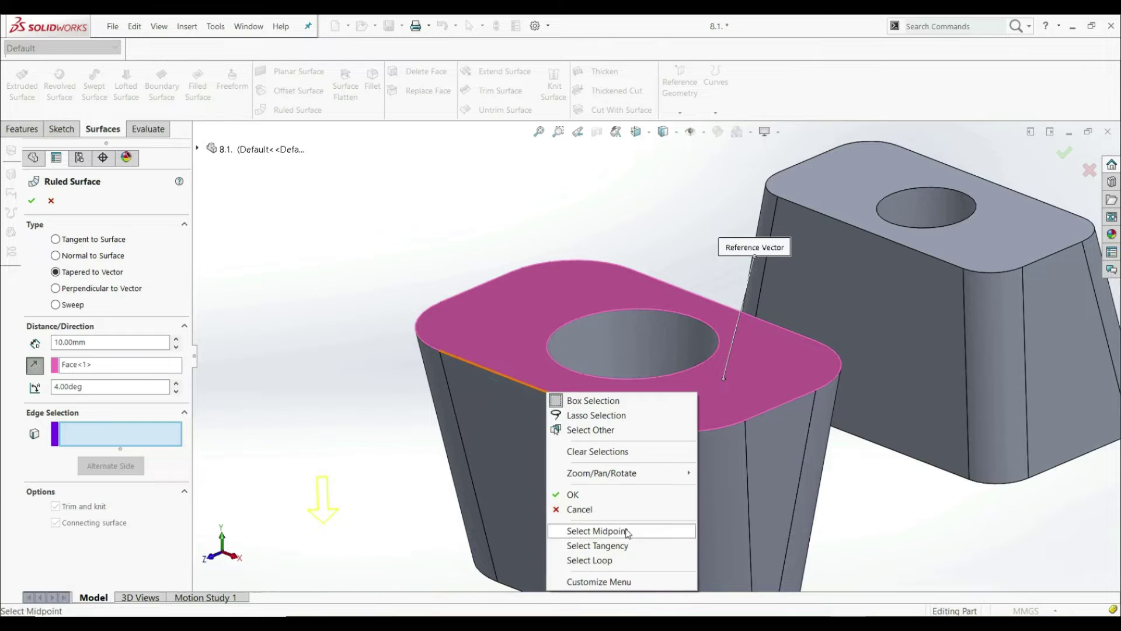
# - Select the block's whole tangent top outer edge loop and reverse the surface to point upward
pyautogui.click(611, 545)
pyautogui.moveTo(636, 478); pyautogui.dragTo(689, 409, button='middle')
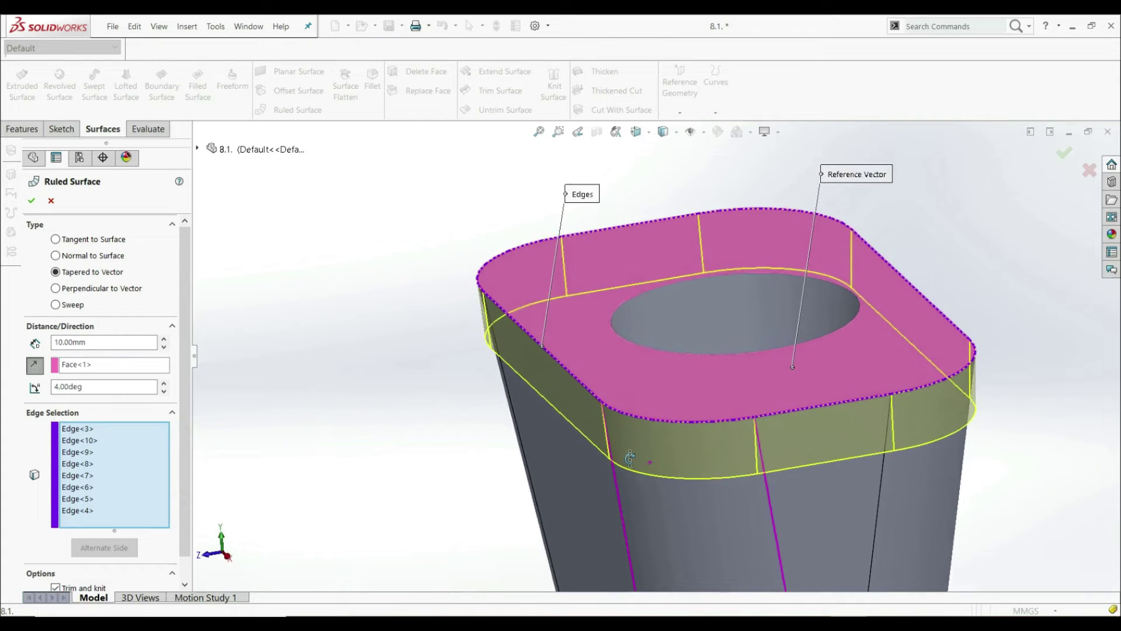
pyautogui.click(34, 365)
pyautogui.moveTo(353, 387); pyautogui.dragTo(564, 335, button='middle')
# - Raise the taper angle to 21.00deg so the band flares outward
pyautogui.click(164, 383)
pyautogui.click(164, 382)
pyautogui.click(165, 382)
pyautogui.click(164, 382)
pyautogui.click(164, 383)
pyautogui.click(165, 382)
pyautogui.click(164, 382)
pyautogui.click(165, 383)
pyautogui.click(164, 382)
pyautogui.click(164, 382)
pyautogui.click(164, 382)
pyautogui.click(164, 383)
pyautogui.click(164, 382)
pyautogui.click(163, 382)
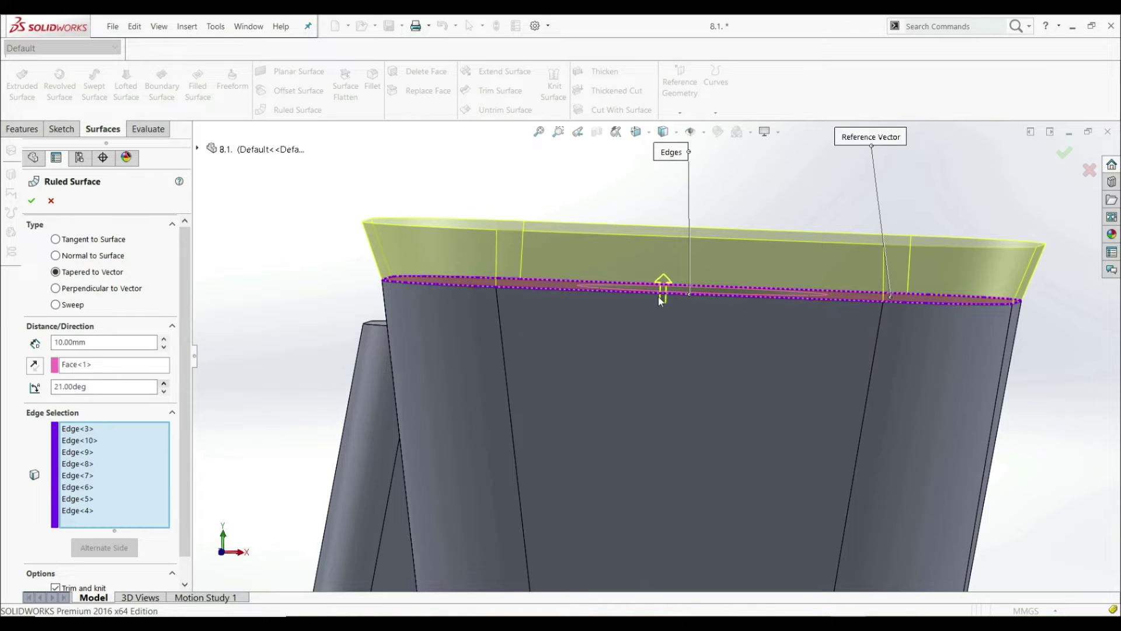
pyautogui.moveTo(554, 286); pyautogui.dragTo(529, 301, button='middle')
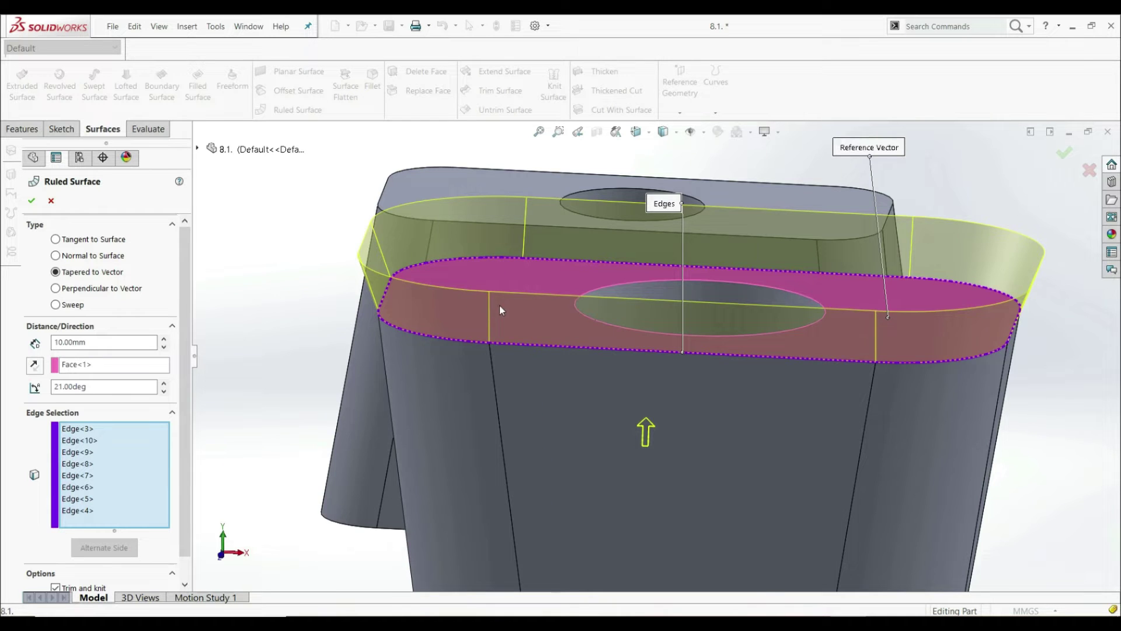
pyautogui.scroll(5, 609, 361)
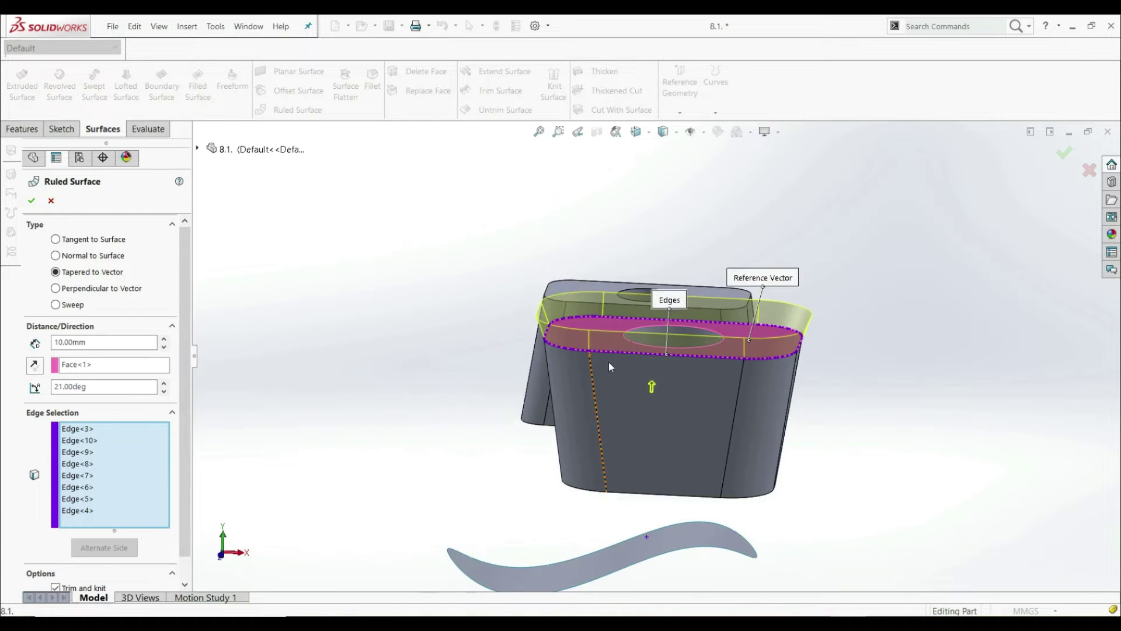
pyautogui.rightClick(81, 365)
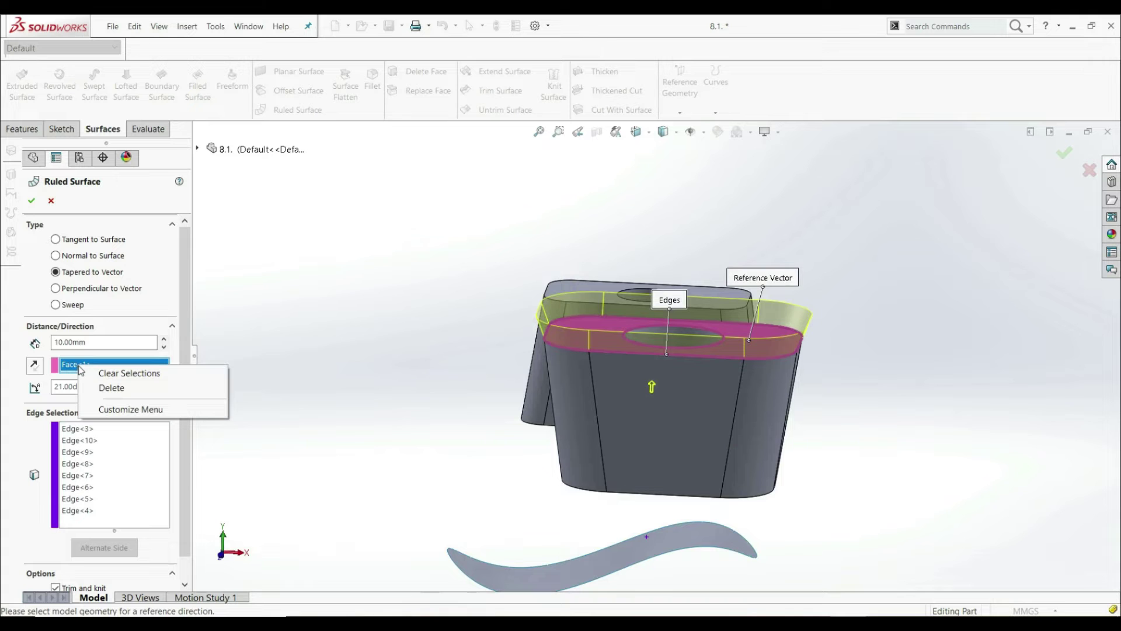
# - Replace the top-face reference vector with a side face of the block
pyautogui.click(102, 388)
pyautogui.moveTo(672, 385); pyautogui.dragTo(708, 405, button='middle')
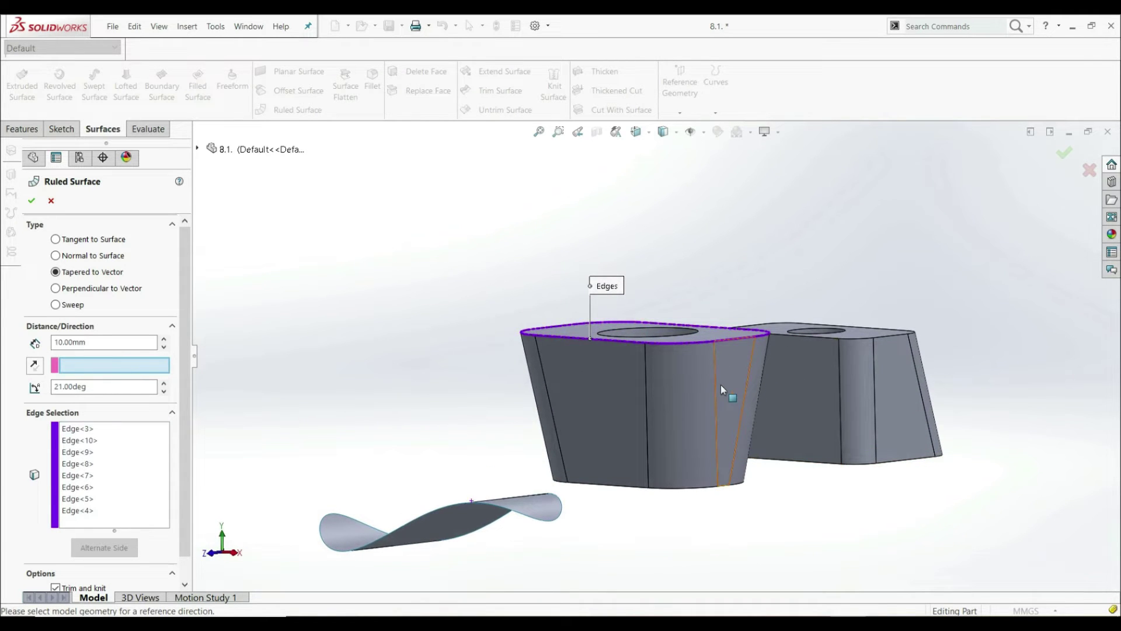
pyautogui.click(722, 383)
pyautogui.moveTo(606, 428); pyautogui.dragTo(648, 432, button='middle')
pyautogui.scroll(-5, 745, 368)
pyautogui.moveTo(833, 398); pyautogui.dragTo(698, 487, button='middle')
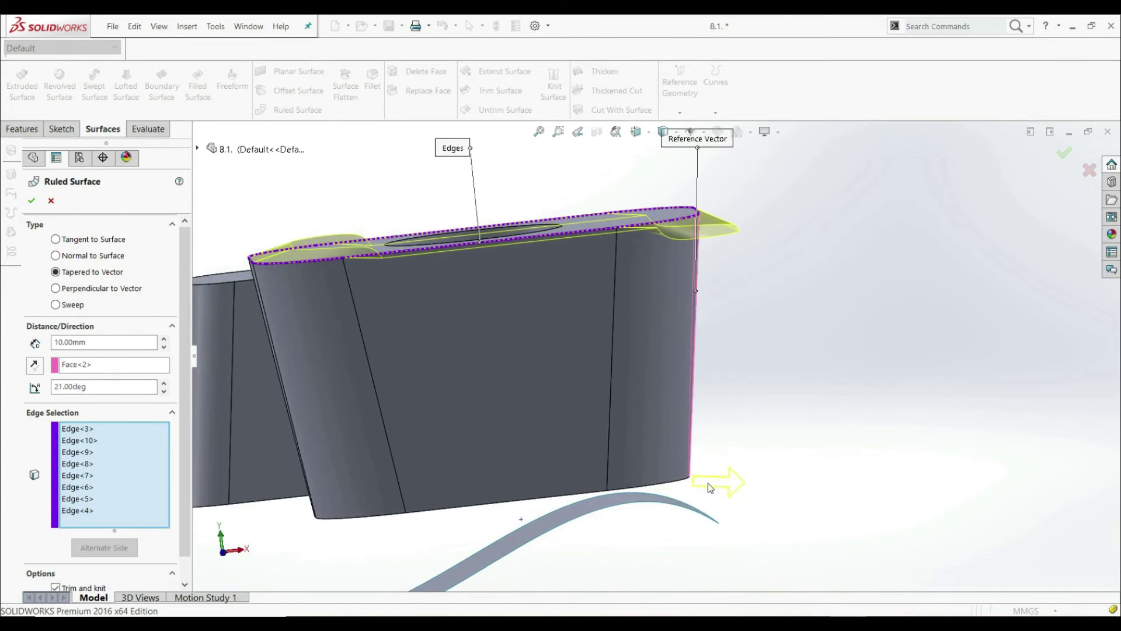
# - Enter a taper angle of 5, then change it to 60.00deg
pyautogui.doubleClick(84, 387)
pyautogui.write('5')
pyautogui.press('Return')
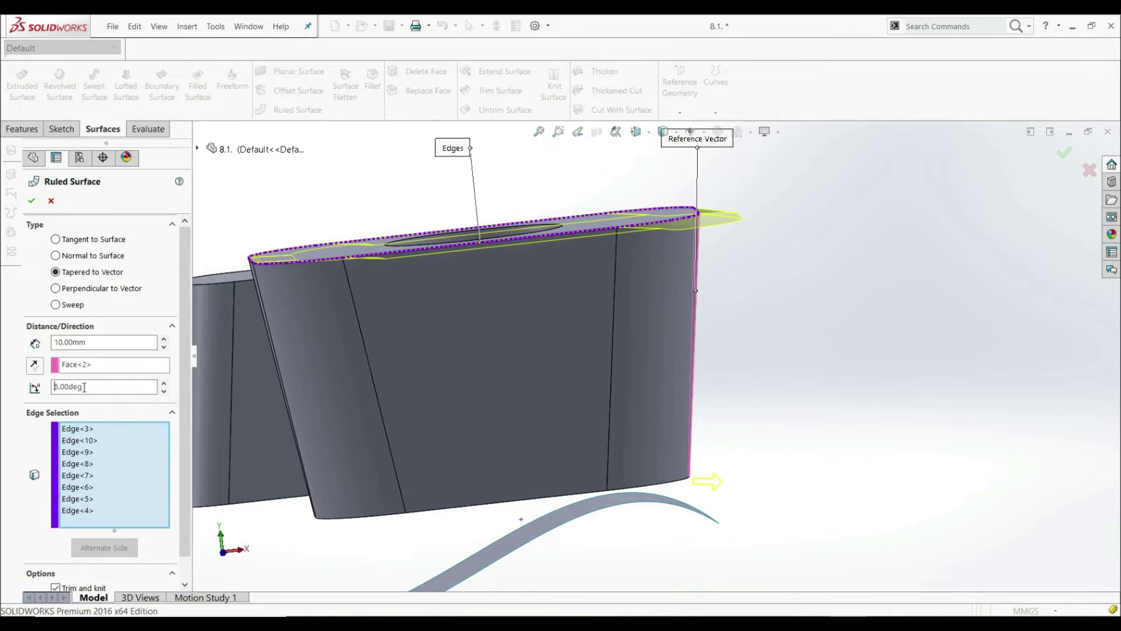
pyautogui.doubleClick(111, 389)
pyautogui.write('60')
pyautogui.press('Return')
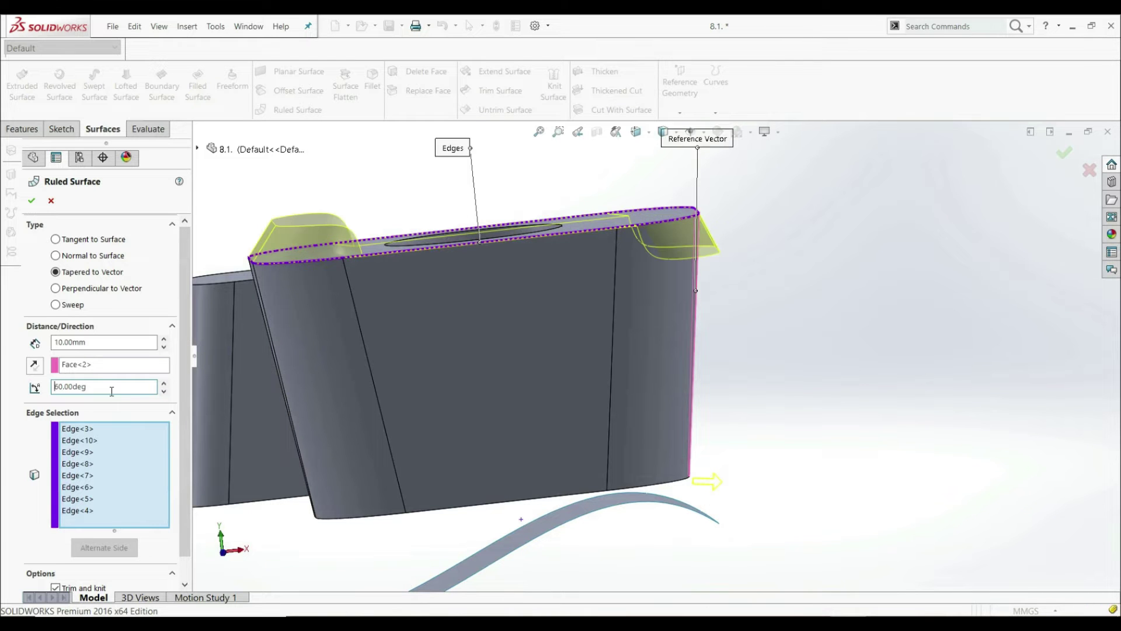
# - Toggle Reverse Direction on and off to compare the steep 60.00deg band
pyautogui.moveTo(648, 370); pyautogui.dragTo(669, 252, button='middle')
pyautogui.scroll(-3, 669, 252)
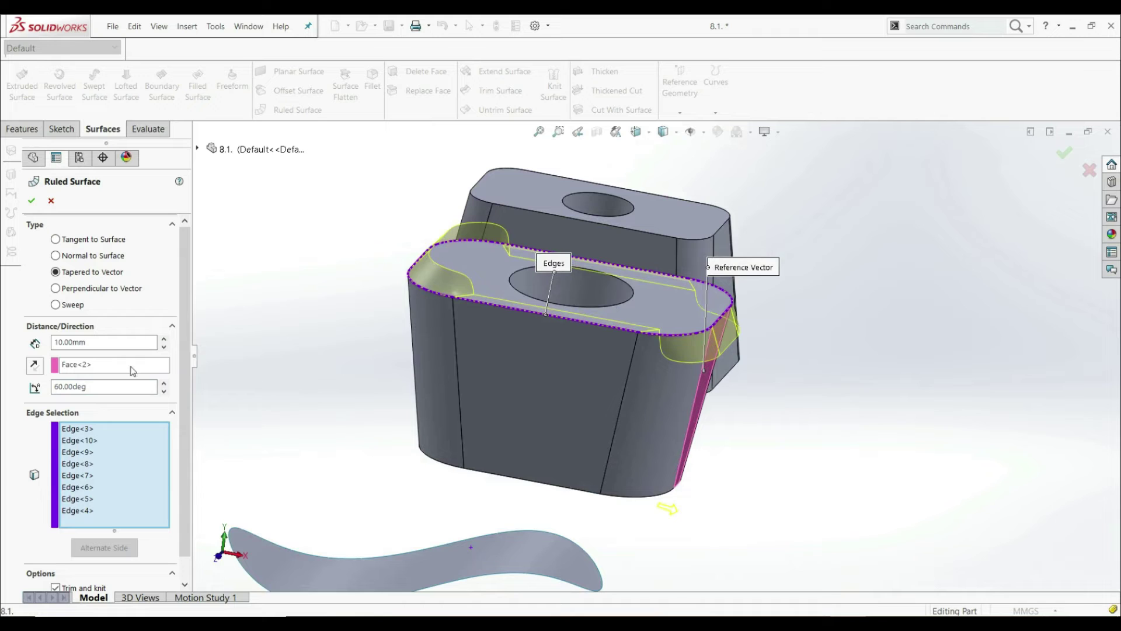
pyautogui.click(35, 370)
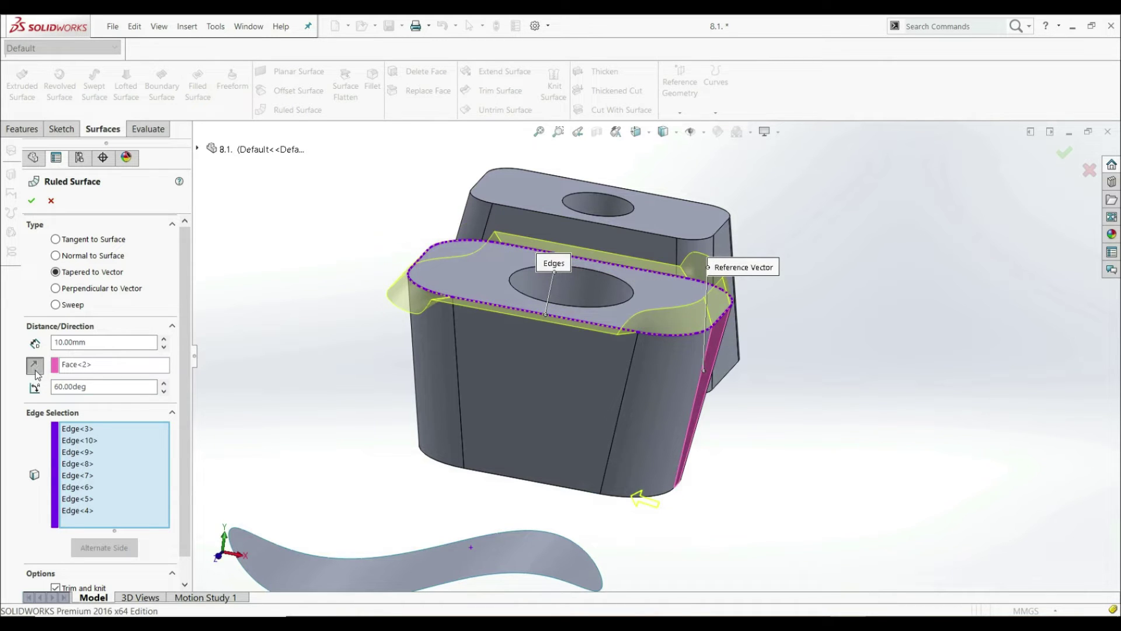
pyautogui.click(35, 370)
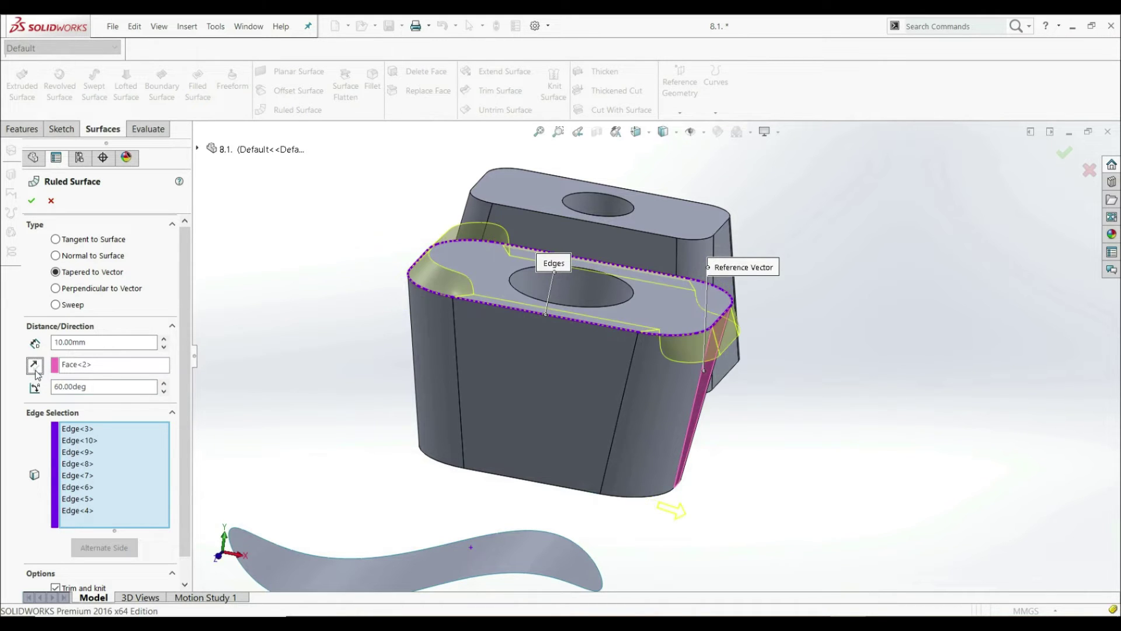
pyautogui.moveTo(624, 391); pyautogui.dragTo(605, 364, button='middle')
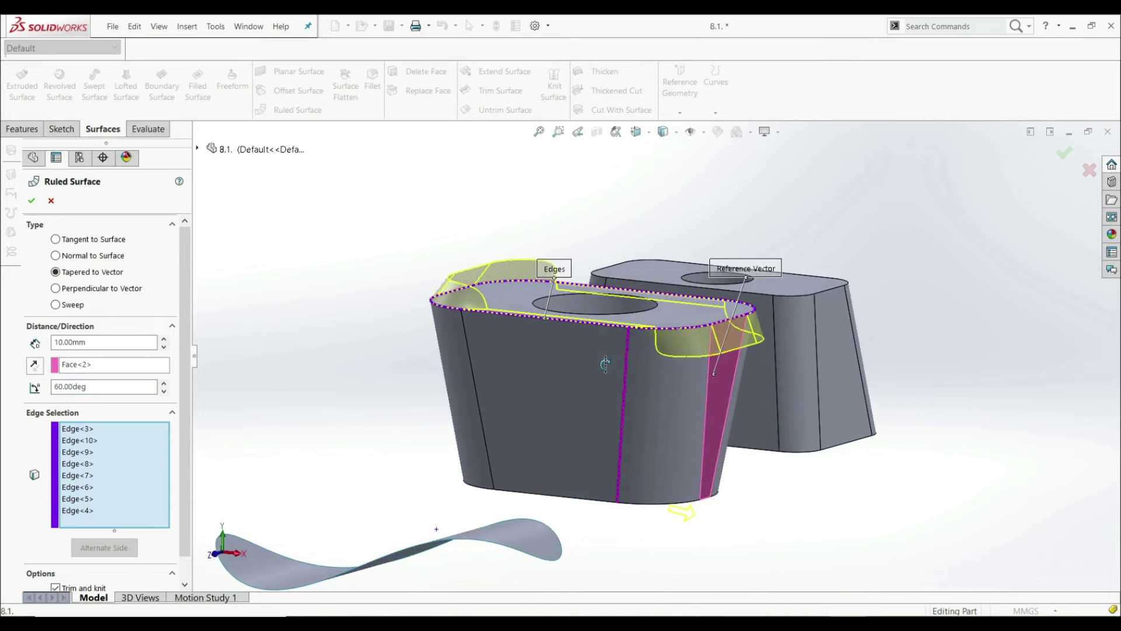
pyautogui.scroll(2, 642, 327)
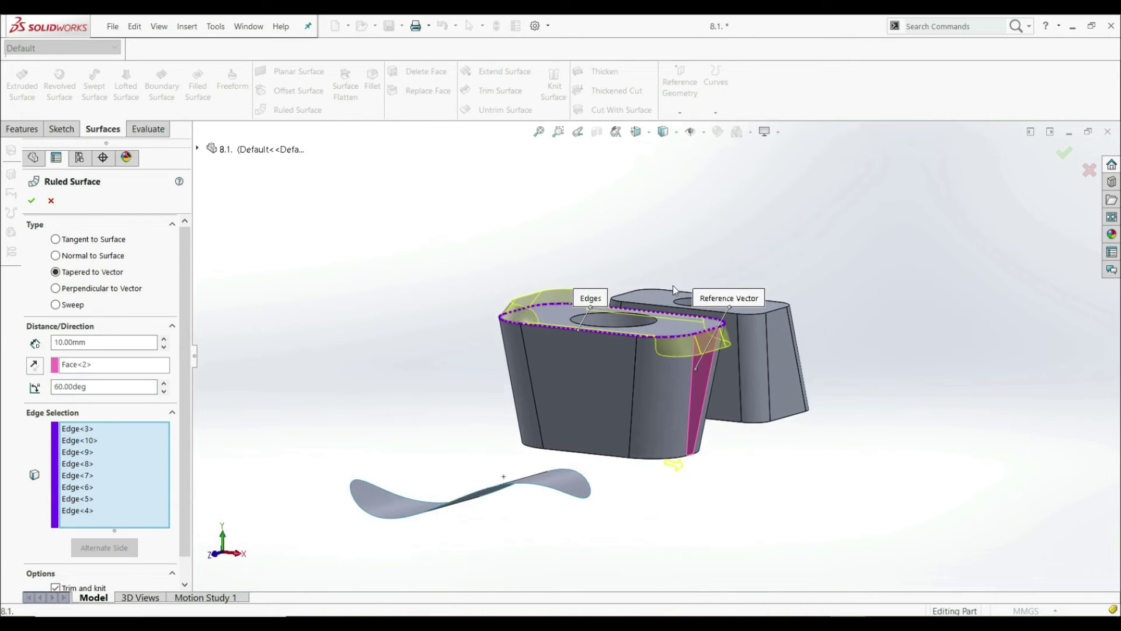
pyautogui.scroll(-3, 671, 287)
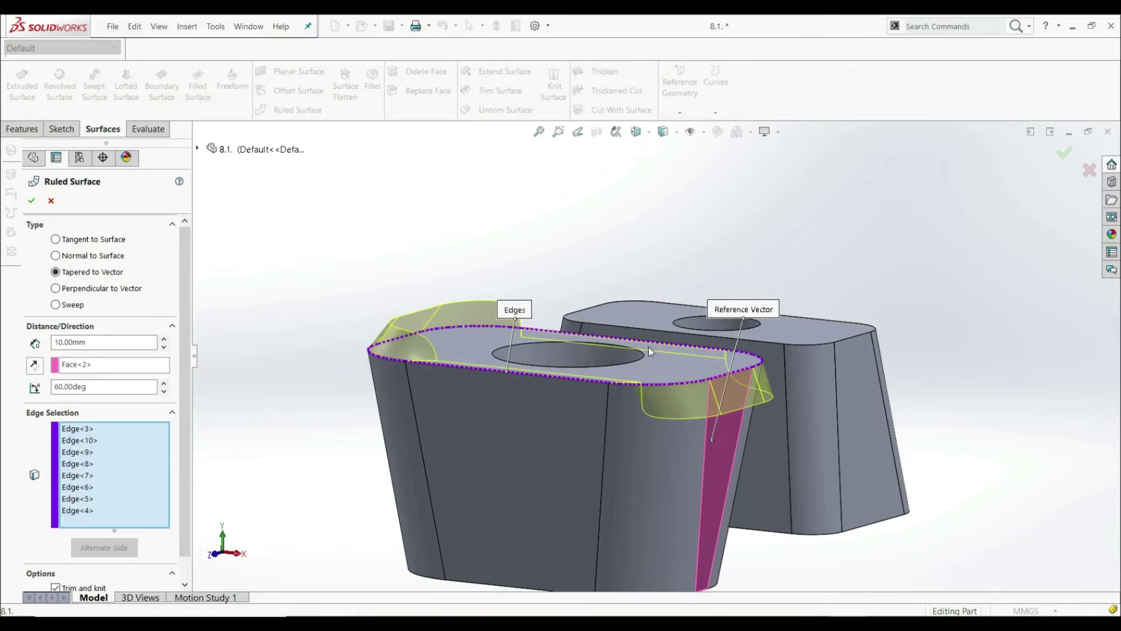
# - Clear the top edges, switch to Perpendicular to Vector, and remove the side-face reference
pyautogui.rightClick(87, 442)
pyautogui.click(103, 452)
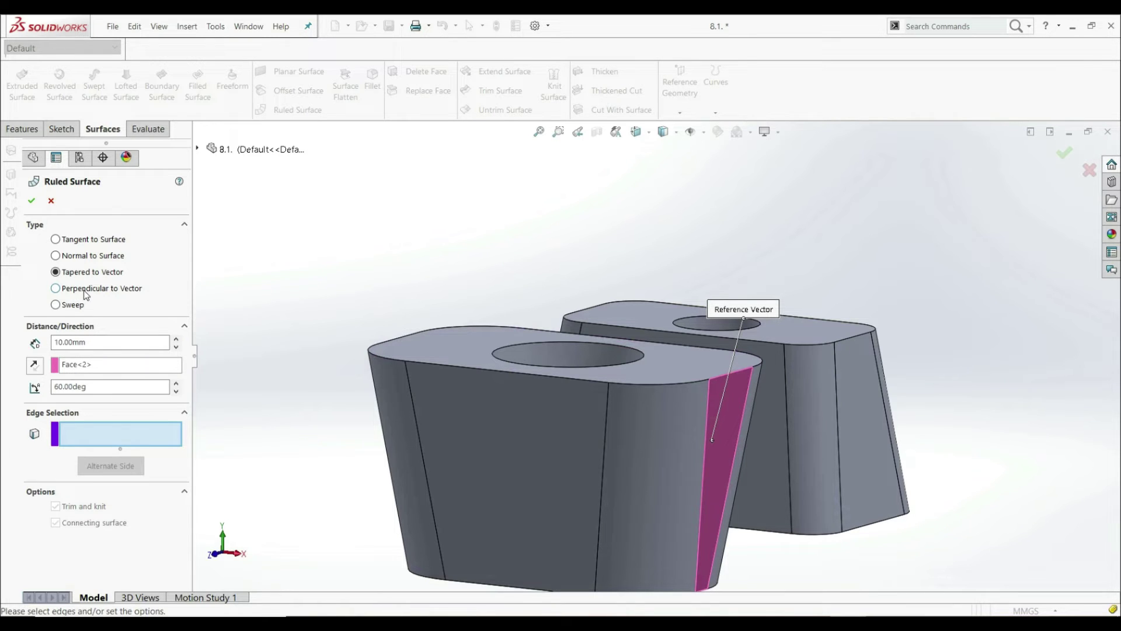
pyautogui.click(86, 295)
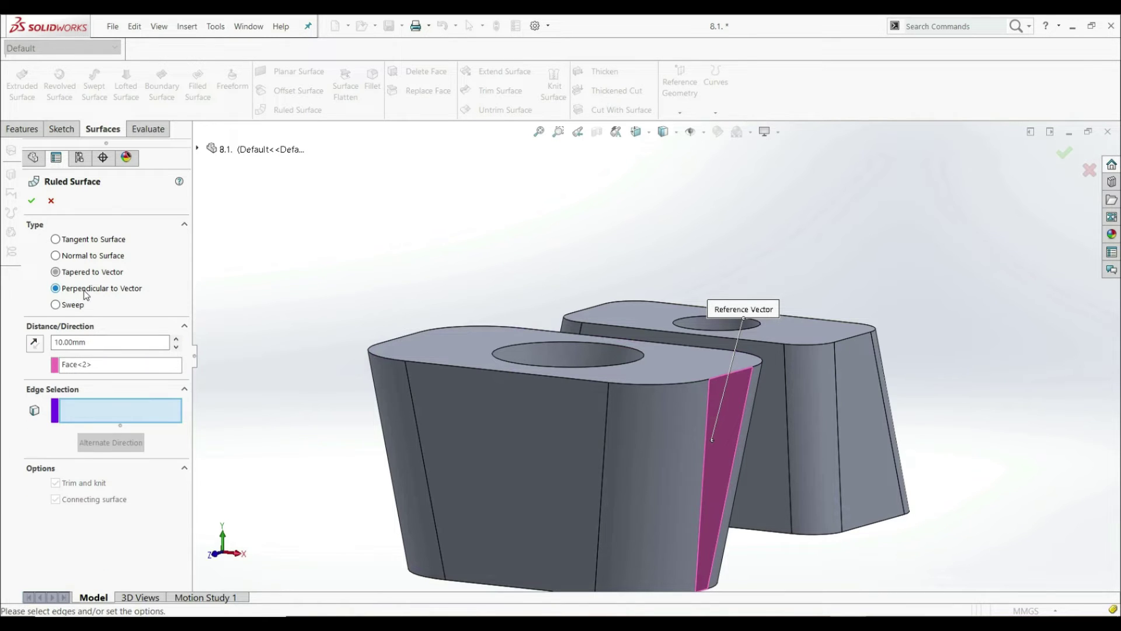
pyautogui.rightClick(75, 367)
pyautogui.click(96, 384)
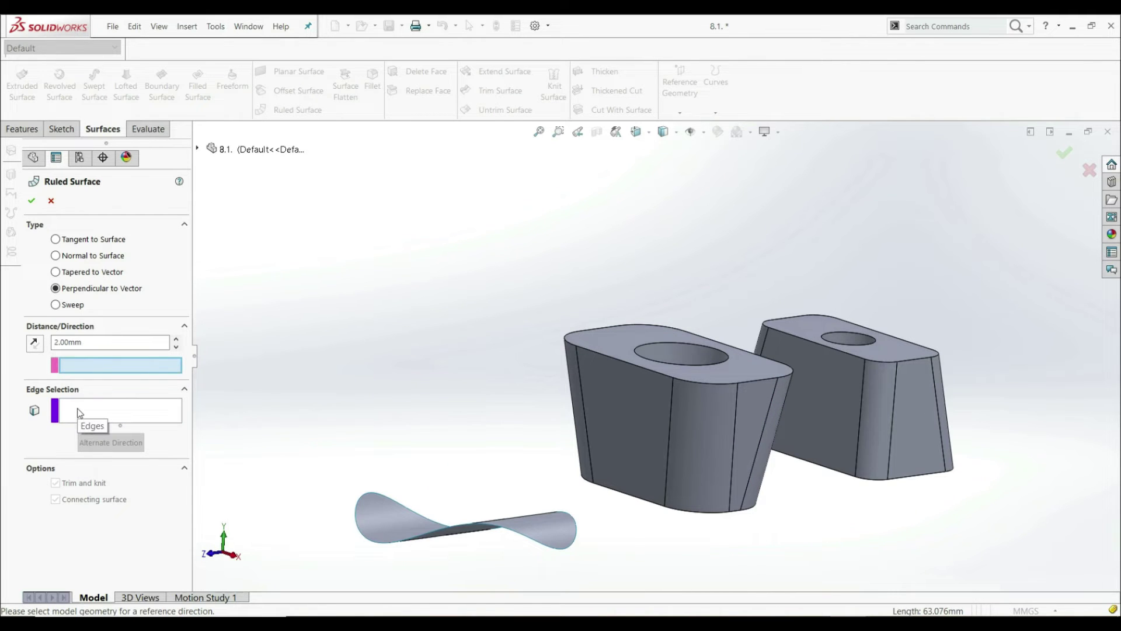
# - Select the left block's top front edge and use its top face as reference vector
pyautogui.click(80, 412)
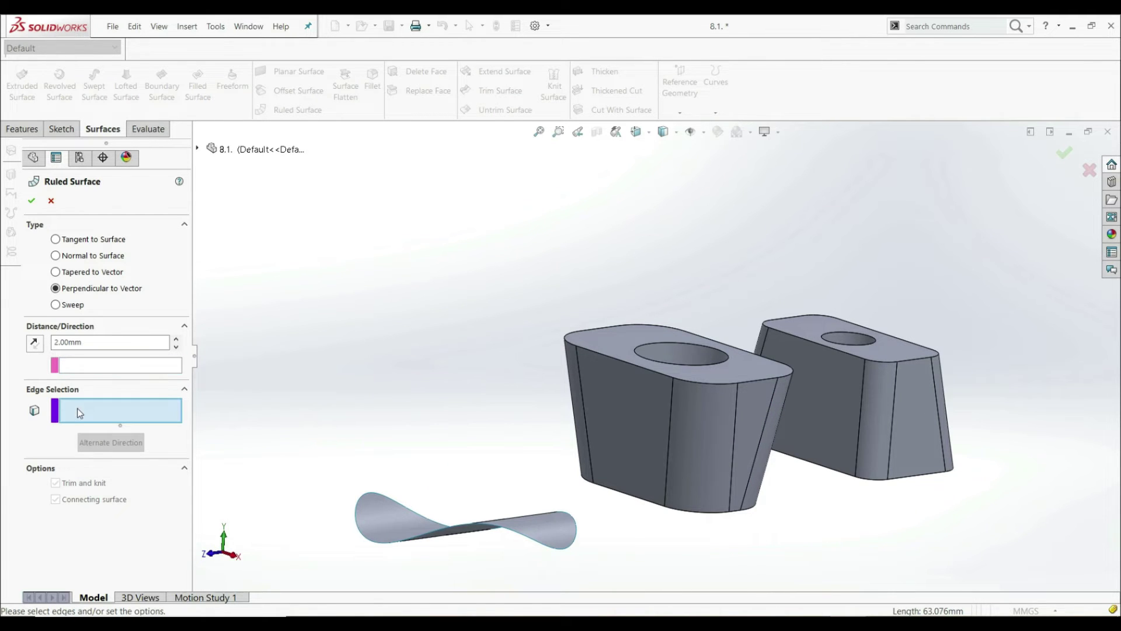
pyautogui.click(636, 363)
pyautogui.scroll(-1, 743, 341)
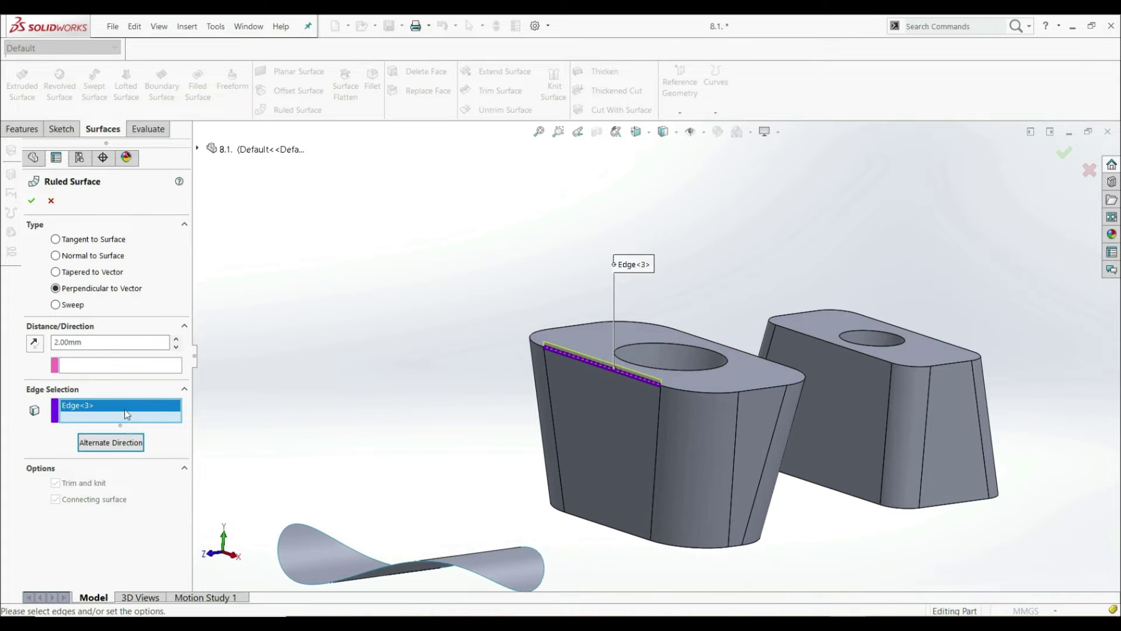
pyautogui.click(109, 368)
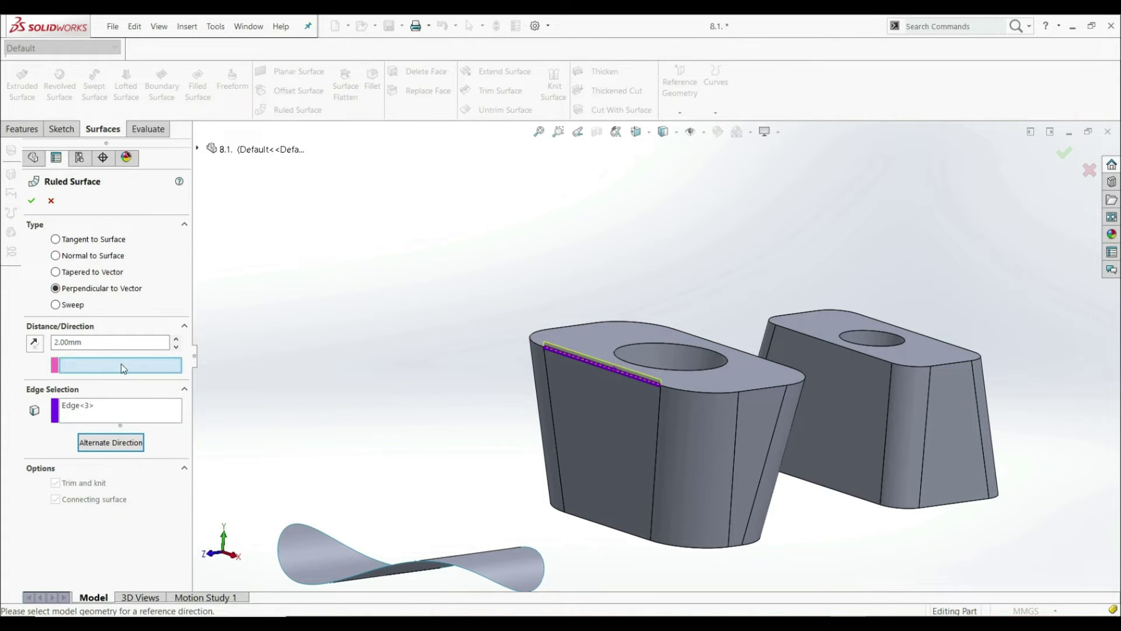
pyautogui.click(702, 380)
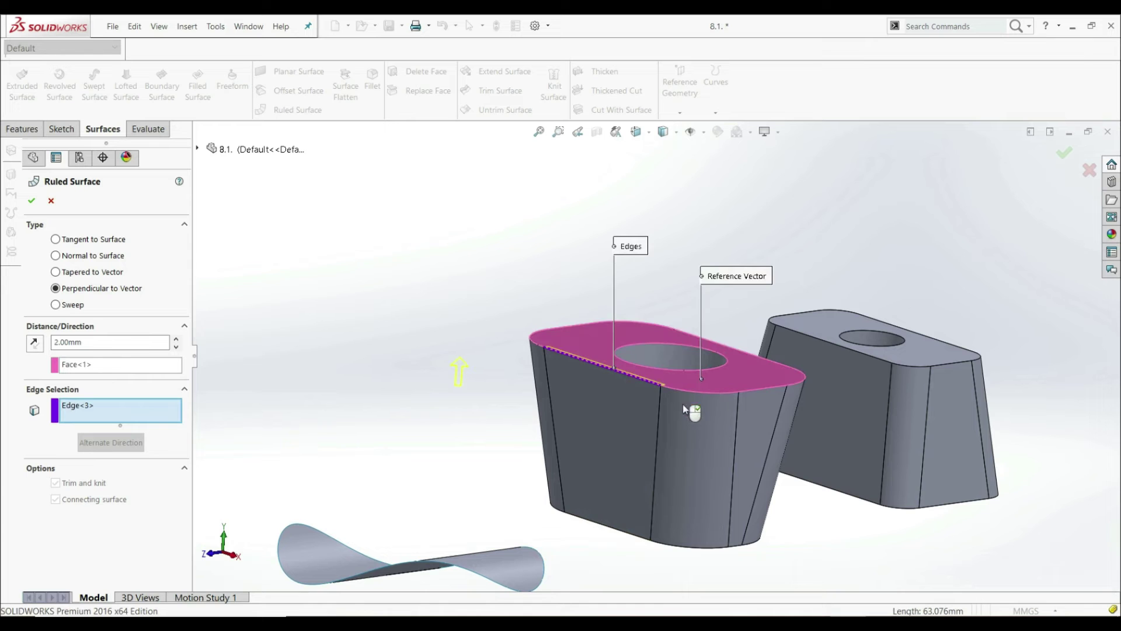
pyautogui.moveTo(677, 404); pyautogui.dragTo(625, 402, button='middle')
# - Raise the distance from 2.00mm to 12.00mm and reverse the surface to point outward
pyautogui.click(149, 342)
pyautogui.moveTo(88, 344); pyautogui.dragTo(45, 348)
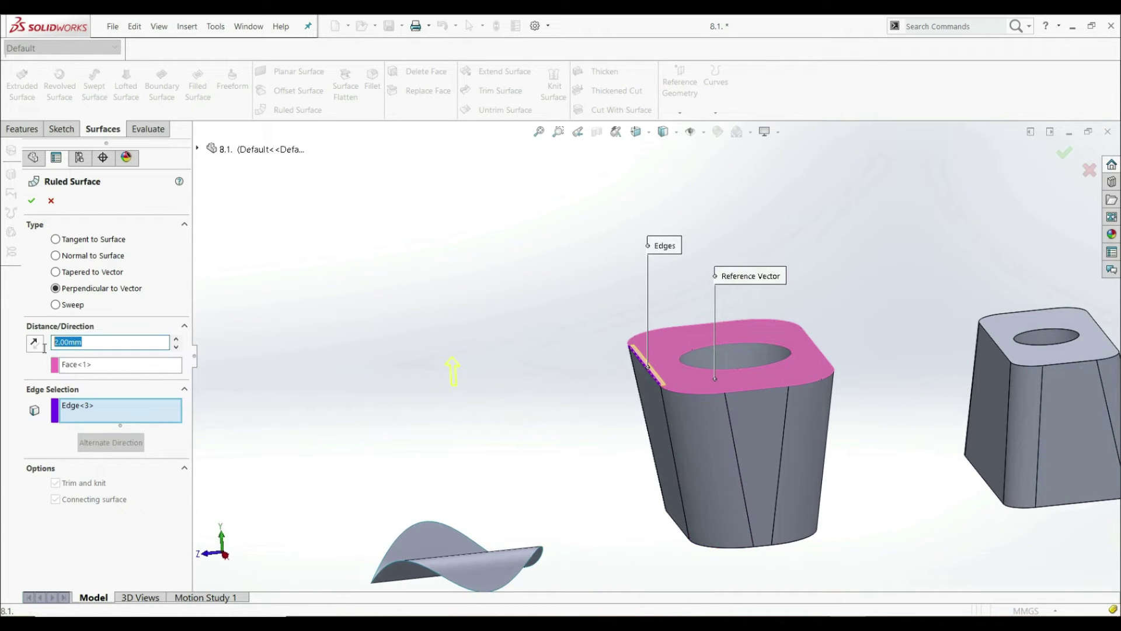
pyautogui.click(175, 339)
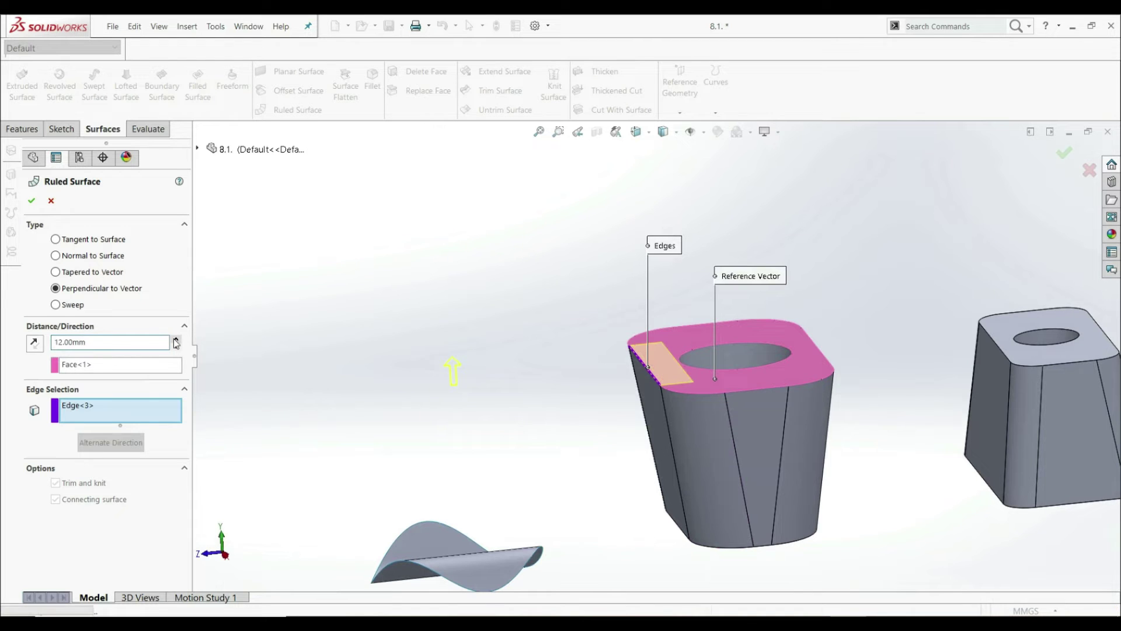
pyautogui.scroll(-3, 701, 339)
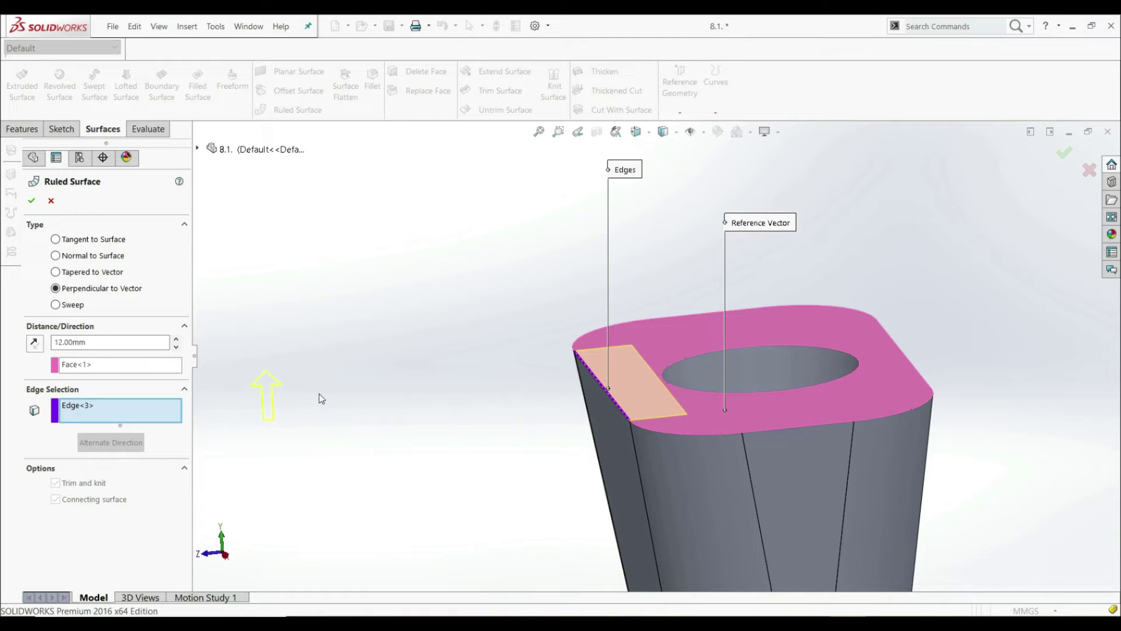
pyautogui.click(35, 343)
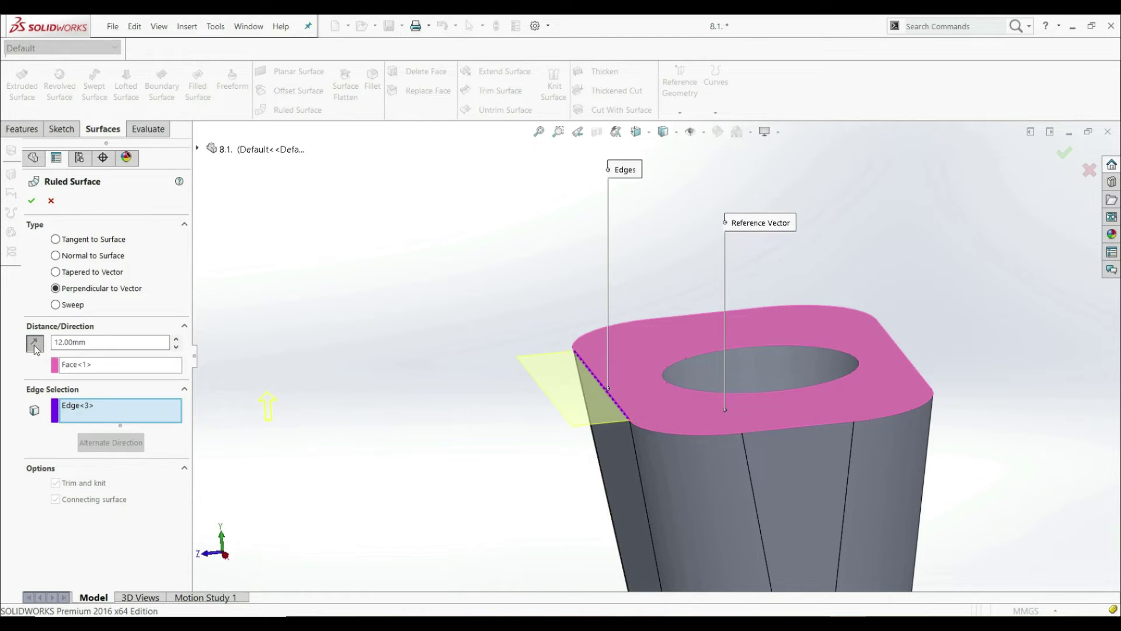
pyautogui.moveTo(646, 416); pyautogui.dragTo(638, 392, button='middle')
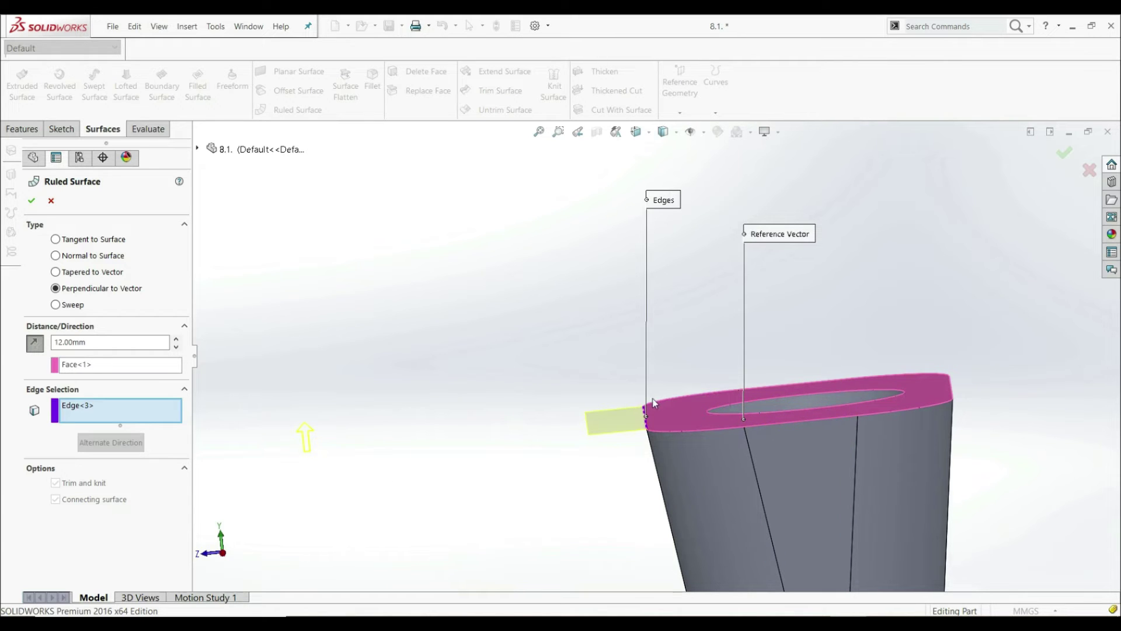
pyautogui.moveTo(730, 461); pyautogui.dragTo(656, 502, button='middle')
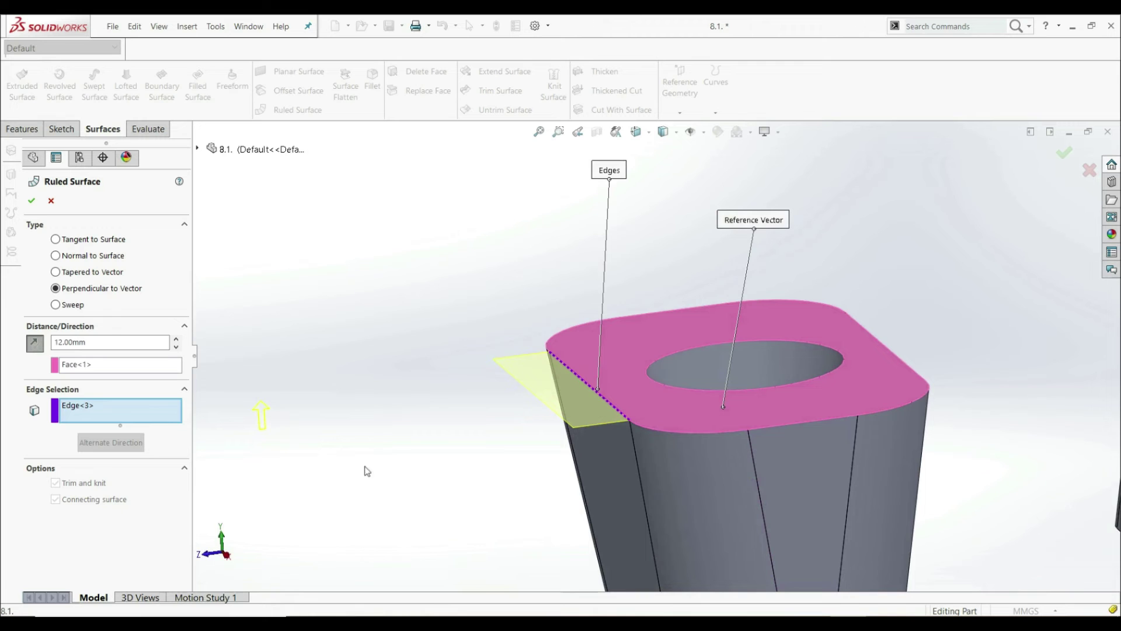
# - Clear the chosen edge and select the block's tangent chain of top edges instead
pyautogui.rightClick(121, 413)
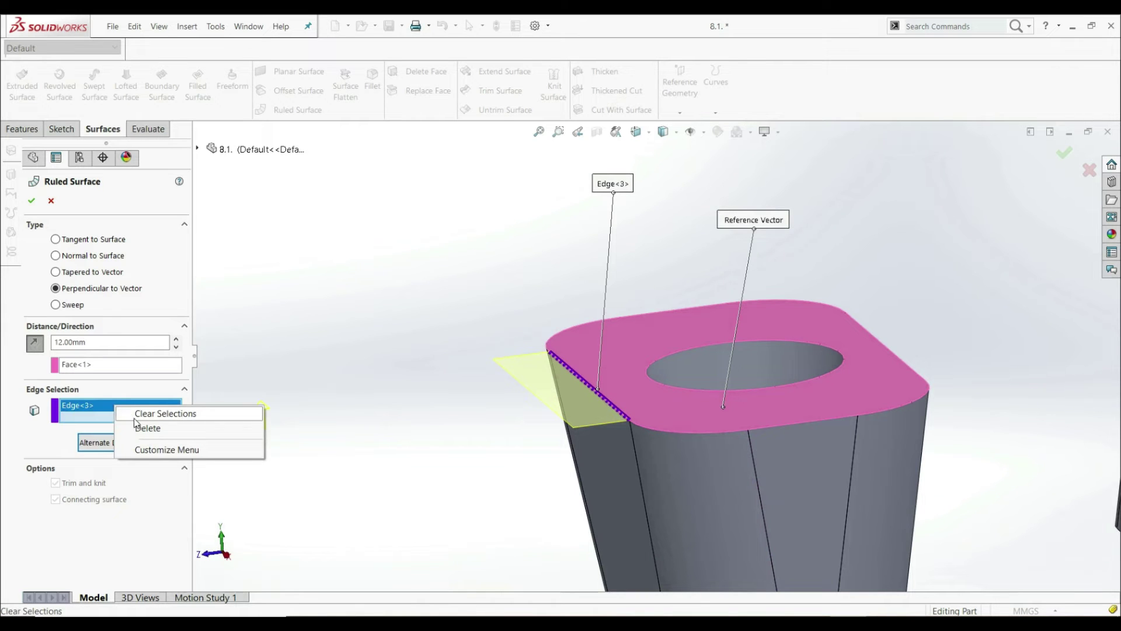
pyautogui.click(136, 415)
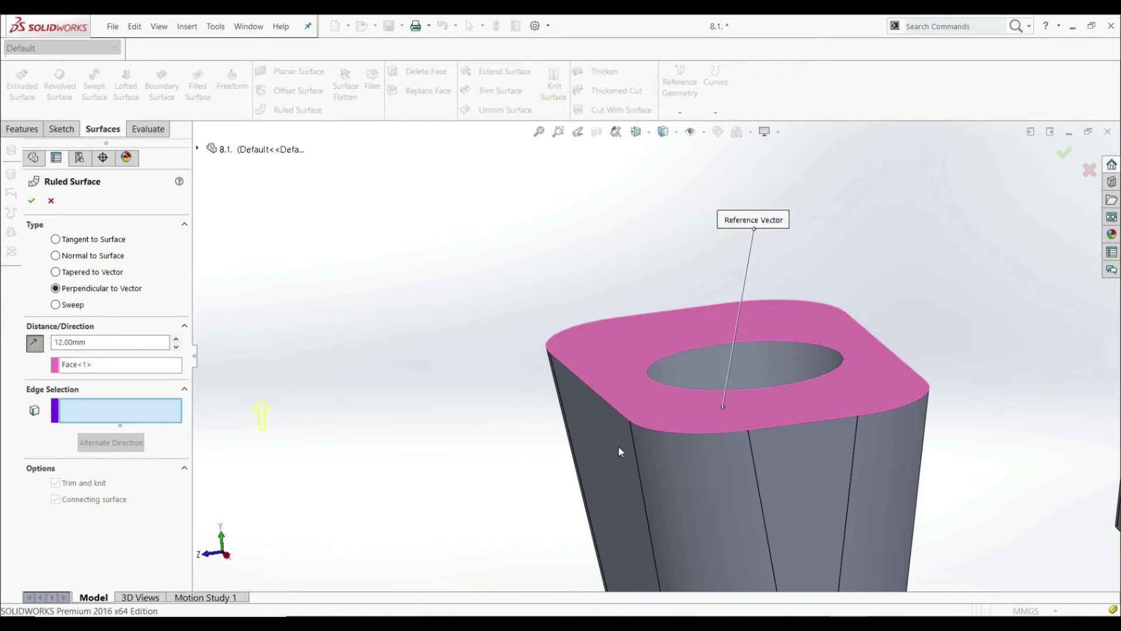
pyautogui.rightClick(616, 413)
pyautogui.click(663, 561)
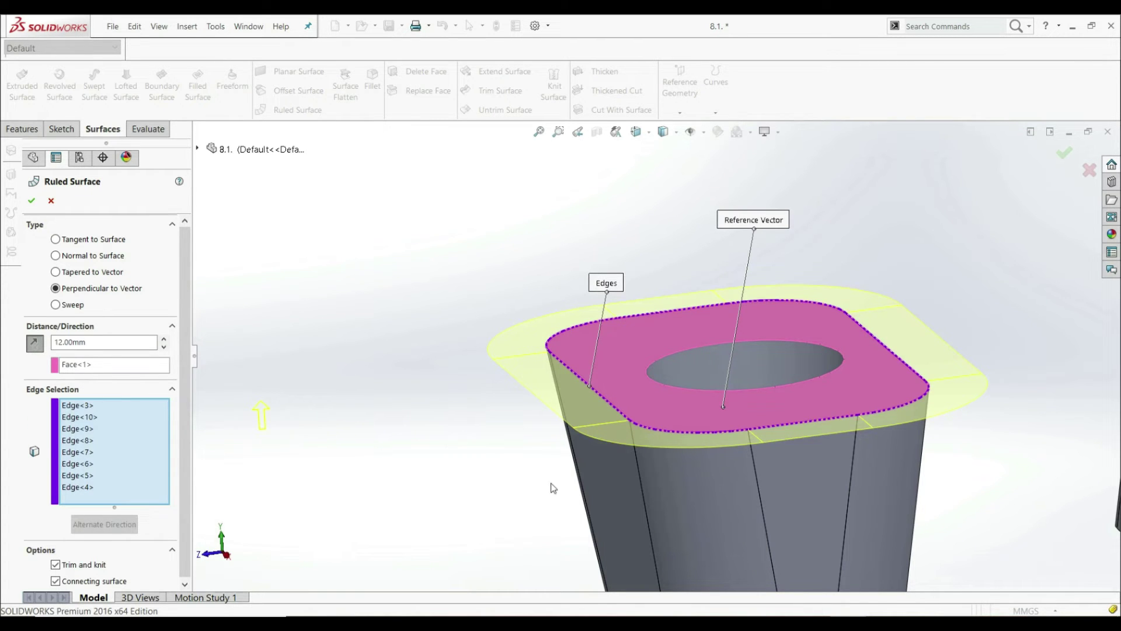
# - Replace the top-face reference direction Face<1> with the block's side face, then inspect the preview
pyautogui.click(80, 365)
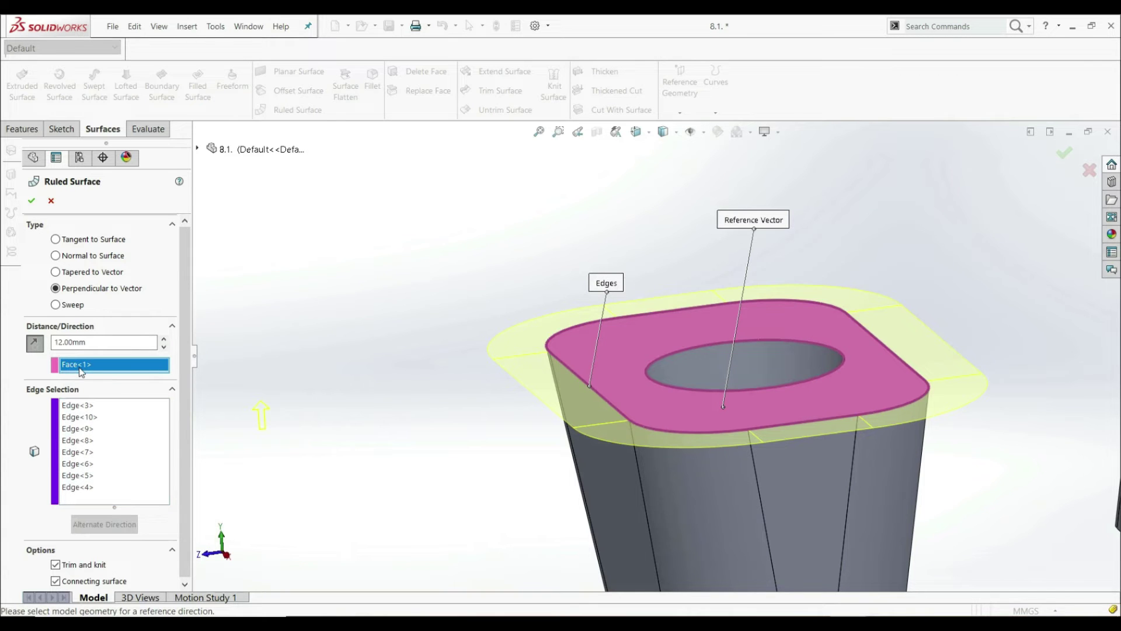
pyautogui.rightClick(80, 371)
pyautogui.click(109, 390)
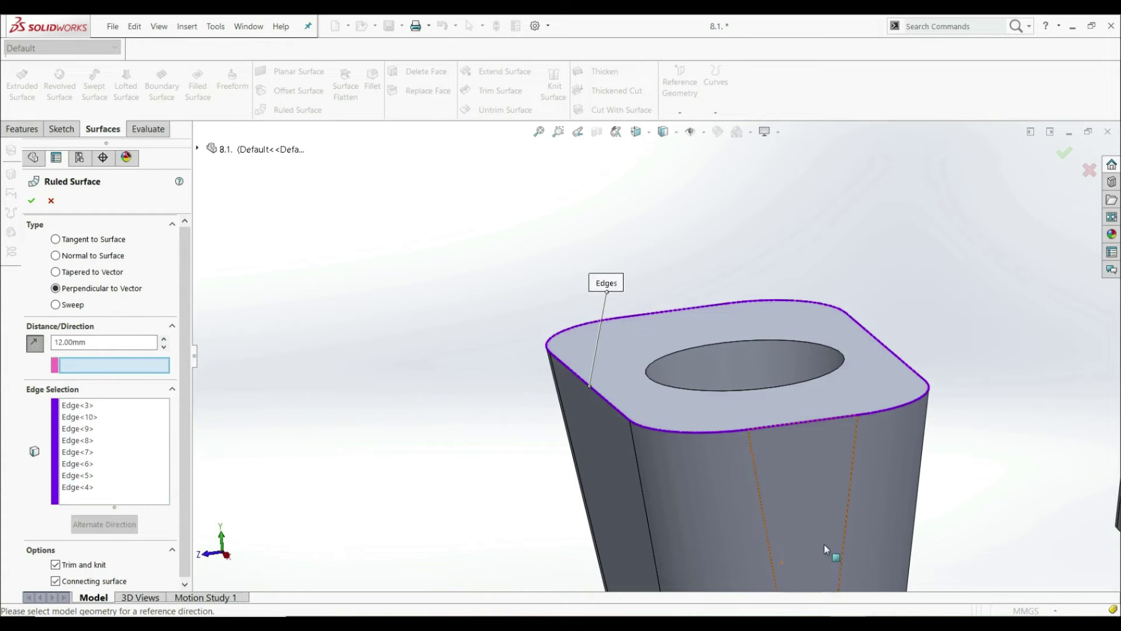
pyautogui.click(810, 493)
pyautogui.moveTo(843, 531); pyautogui.dragTo(636, 485, button='middle')
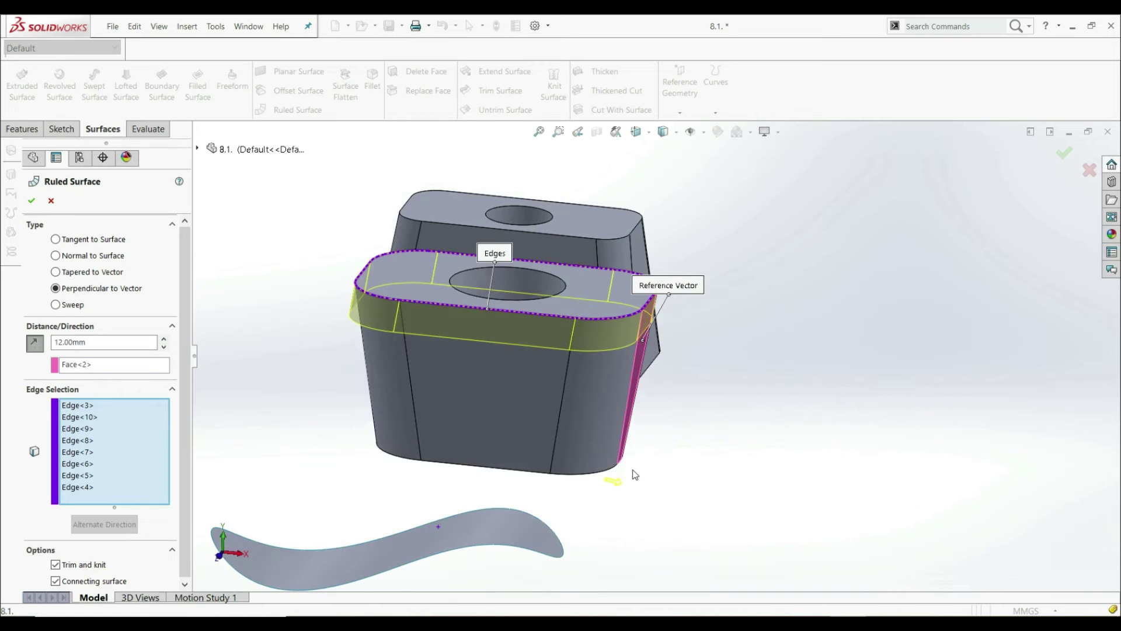
pyautogui.hotkey('ctrl', '1')
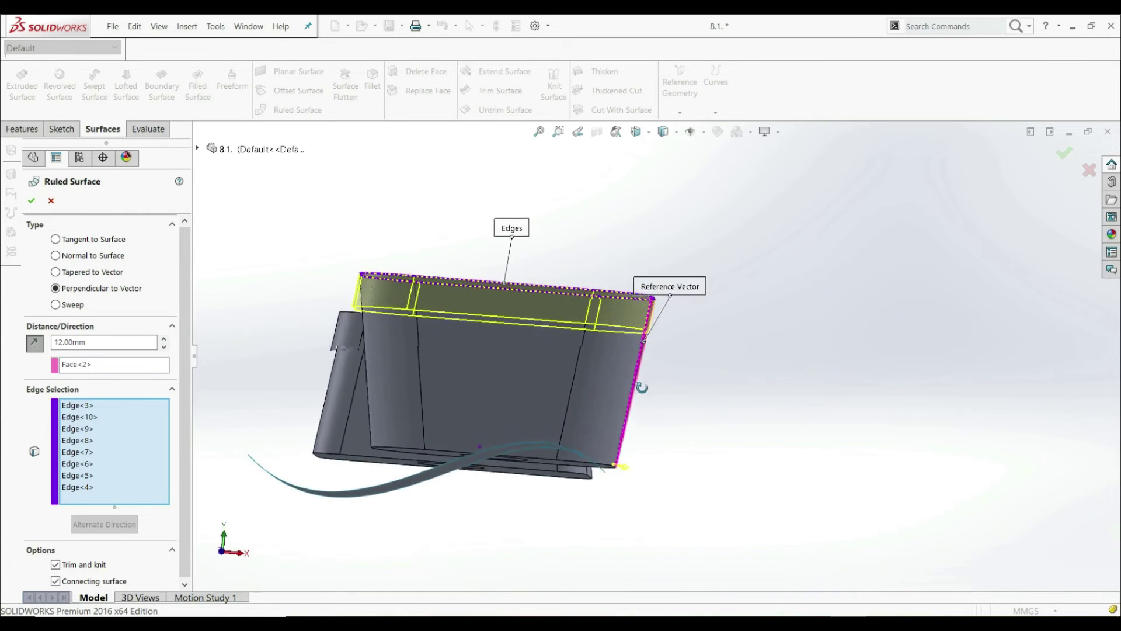
pyautogui.moveTo(646, 421); pyautogui.dragTo(671, 377, button='middle')
pyautogui.scroll(-3, 646, 312)
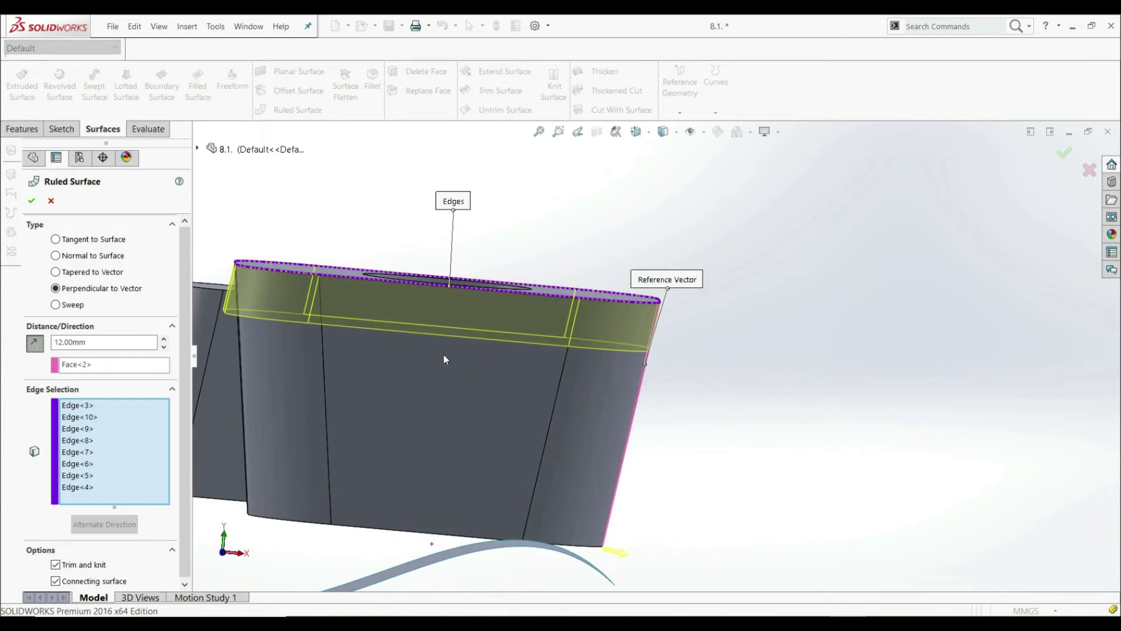
pyautogui.scroll(2, 373, 306)
pyautogui.hotkey('ctrl', 'Right')
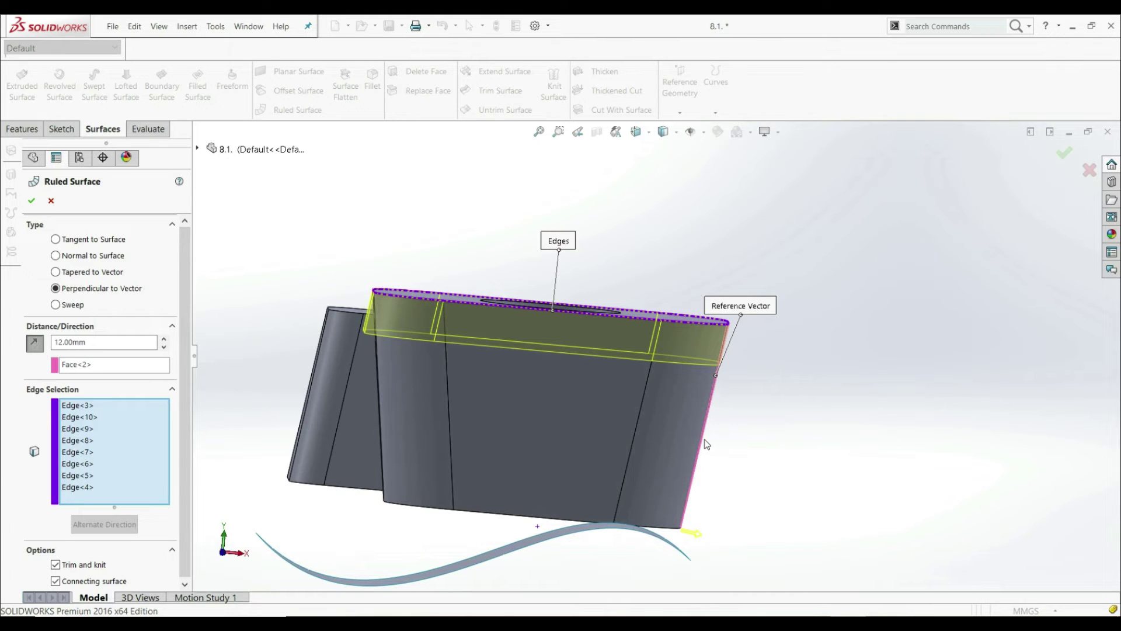
# - Clear all edges from the ruled surface's edge list so no band is previewed
pyautogui.rightClick(88, 419)
pyautogui.click(110, 428)
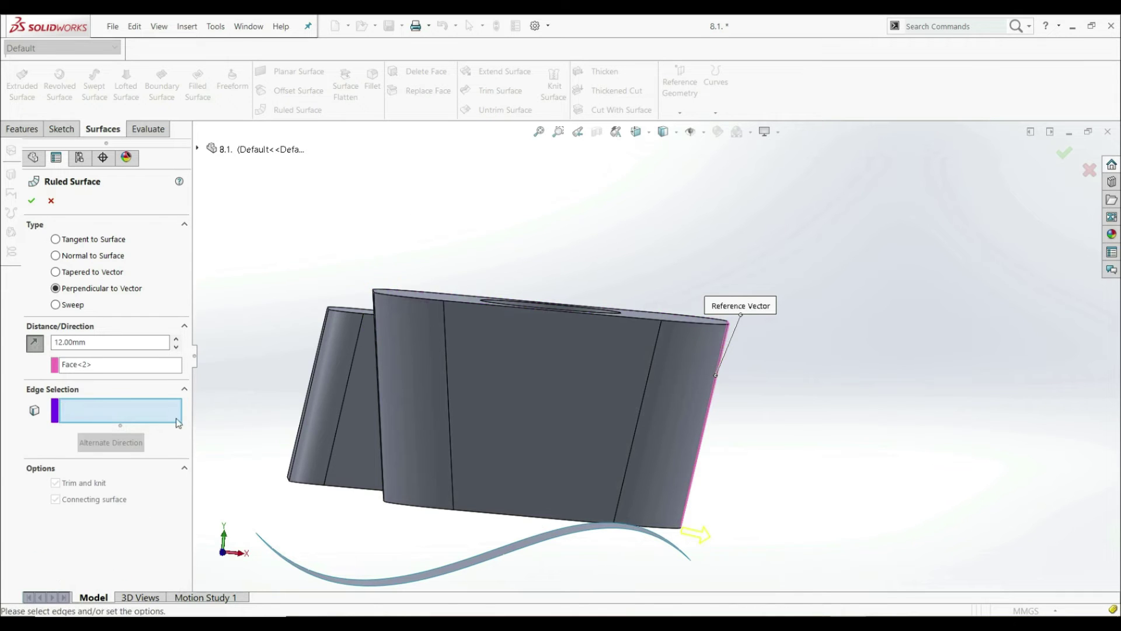
pyautogui.scroll(5, 658, 416)
pyautogui.scroll(-5, 658, 417)
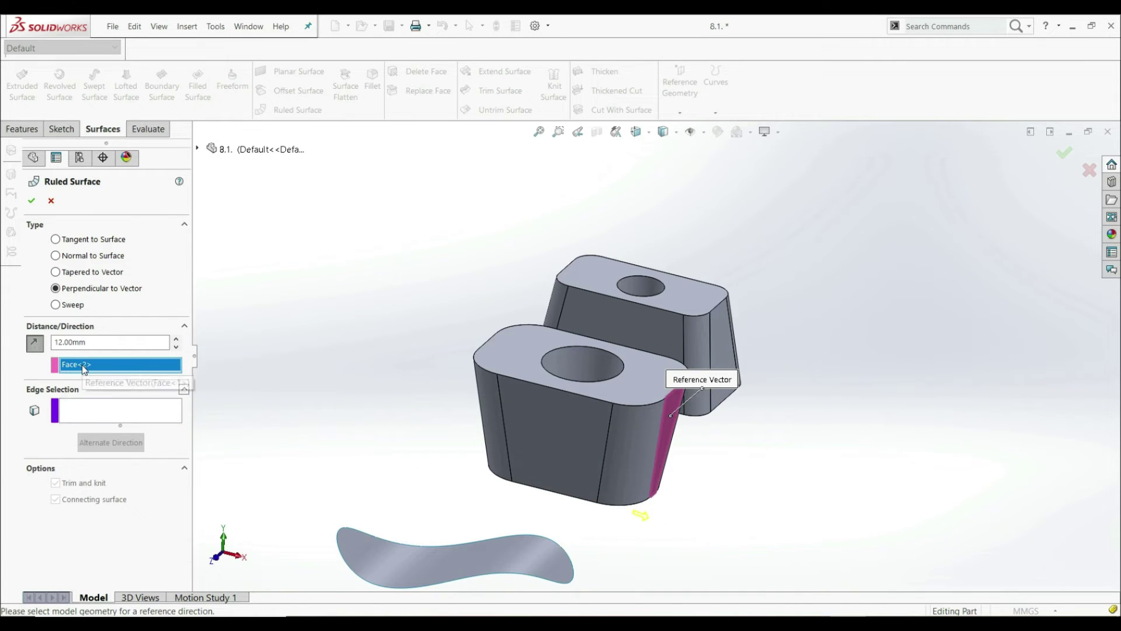
# - Remove the side-face reference and switch to Sweep type around the front hole's top edge
pyautogui.rightClick(85, 365)
pyautogui.click(105, 388)
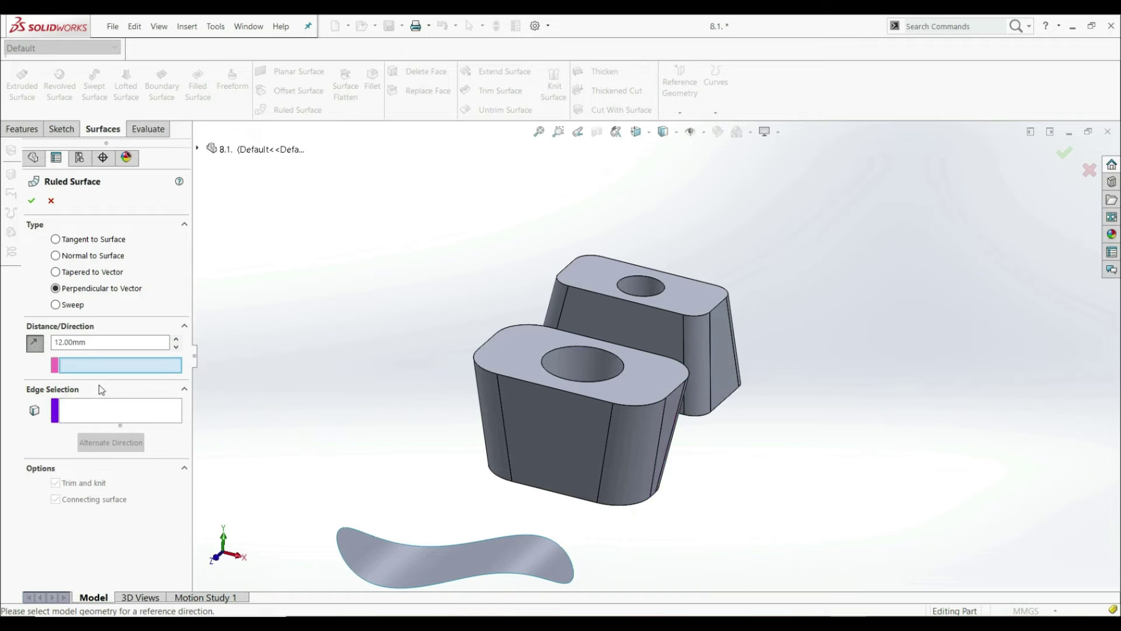
pyautogui.click(55, 305)
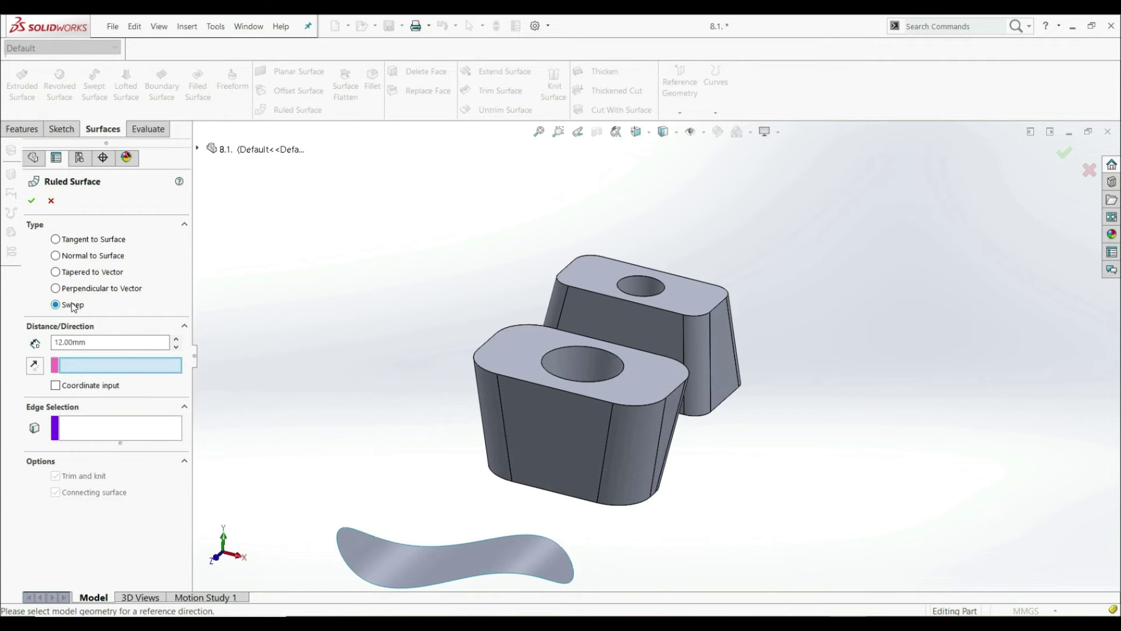
pyautogui.click(137, 432)
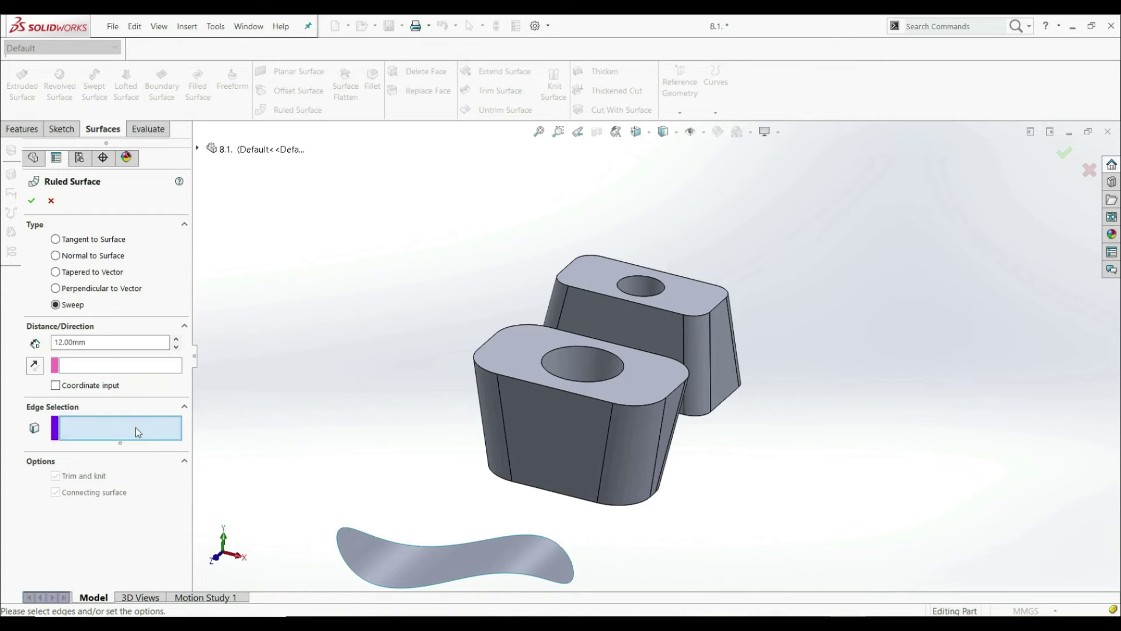
pyautogui.click(583, 346)
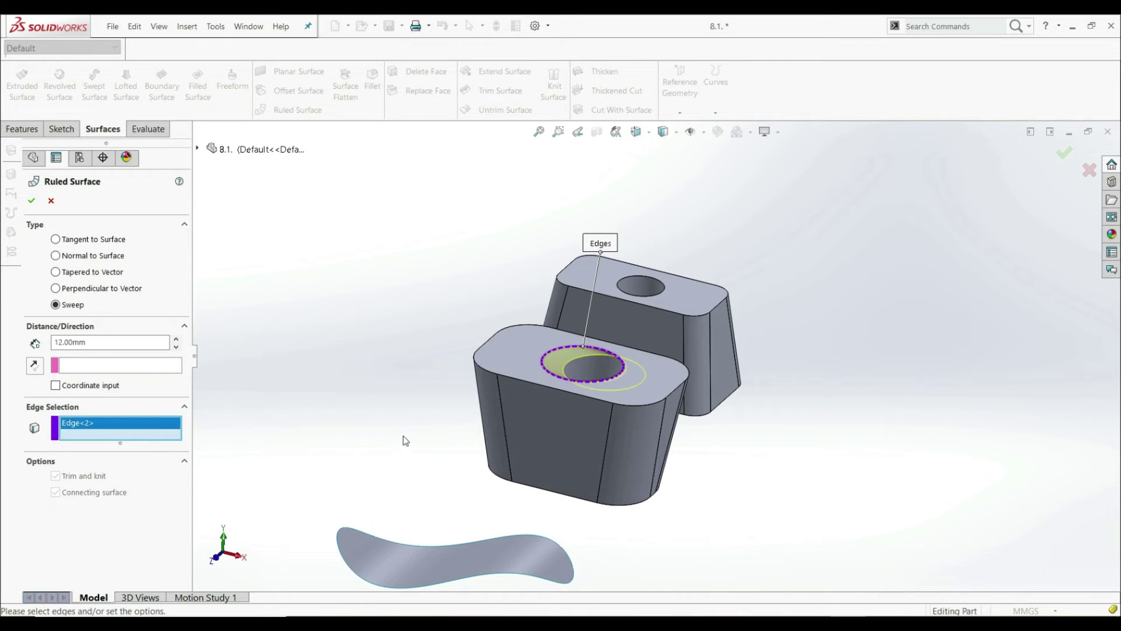
# - Direct the sweep along the block's vertical side edge, reversed so the surface extends above the hole
pyautogui.click(122, 366)
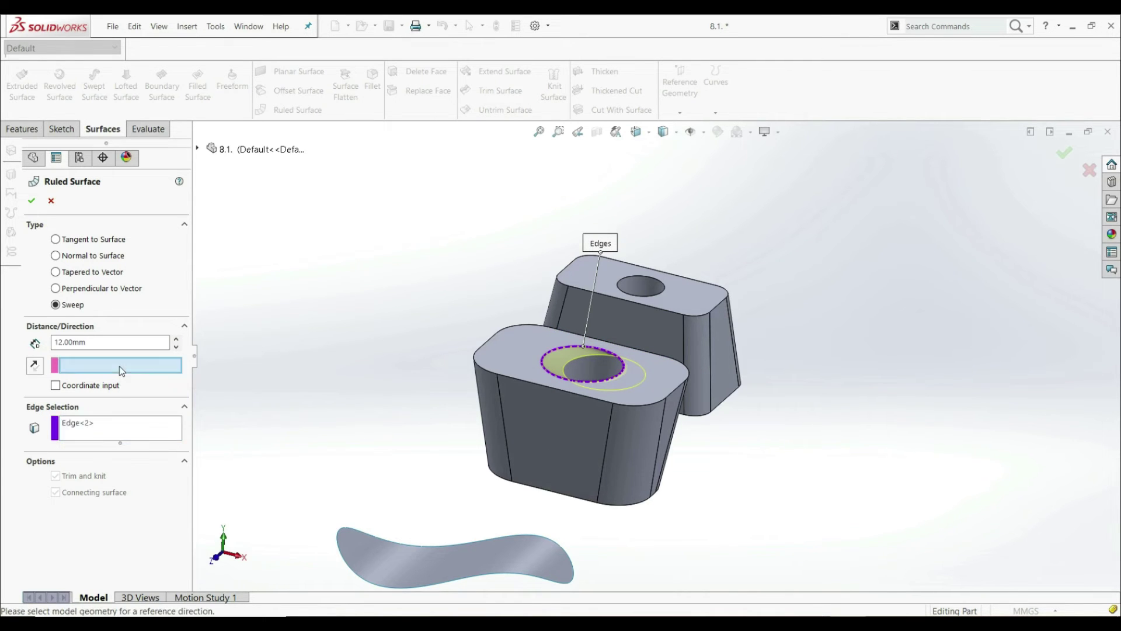
pyautogui.click(666, 426)
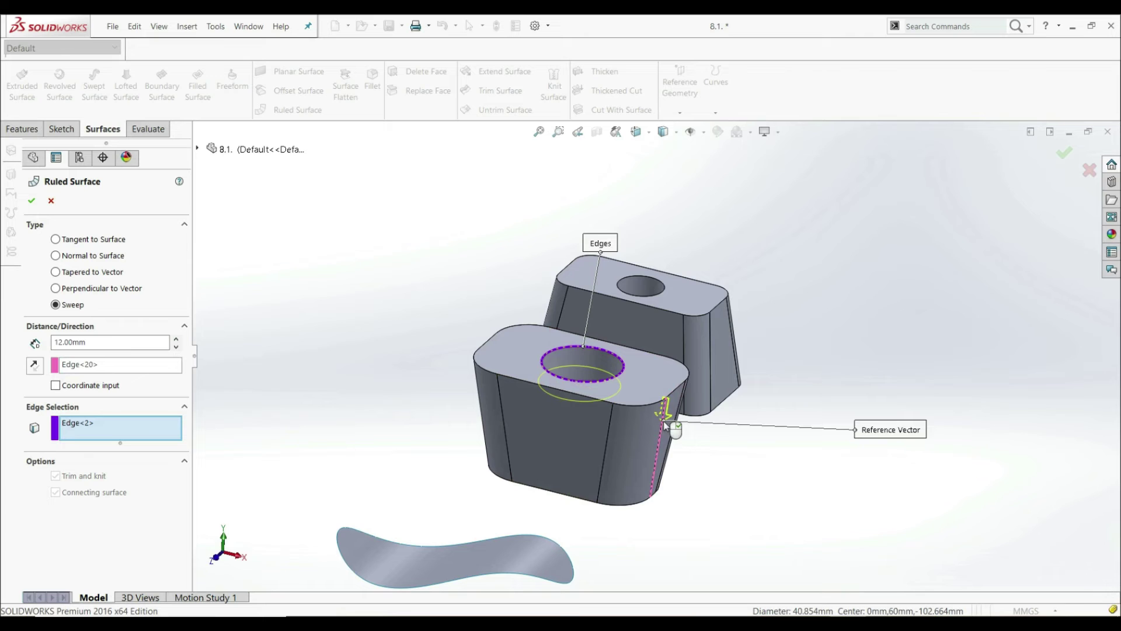
pyautogui.scroll(-3, 631, 355)
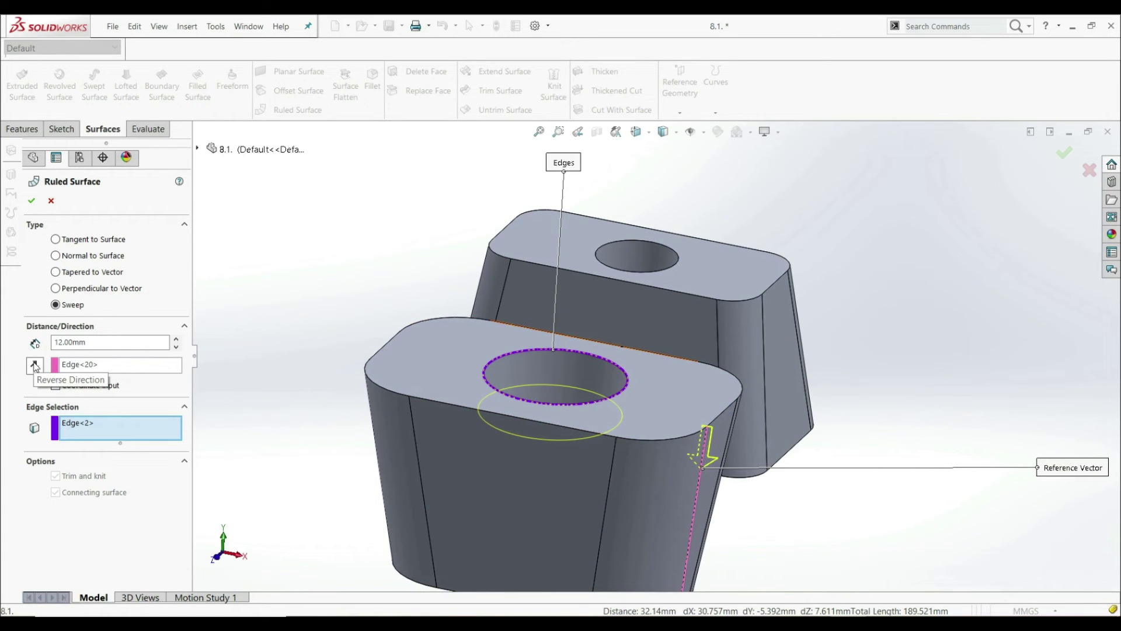
pyautogui.click(35, 365)
pyautogui.moveTo(403, 420); pyautogui.dragTo(681, 469, button='middle')
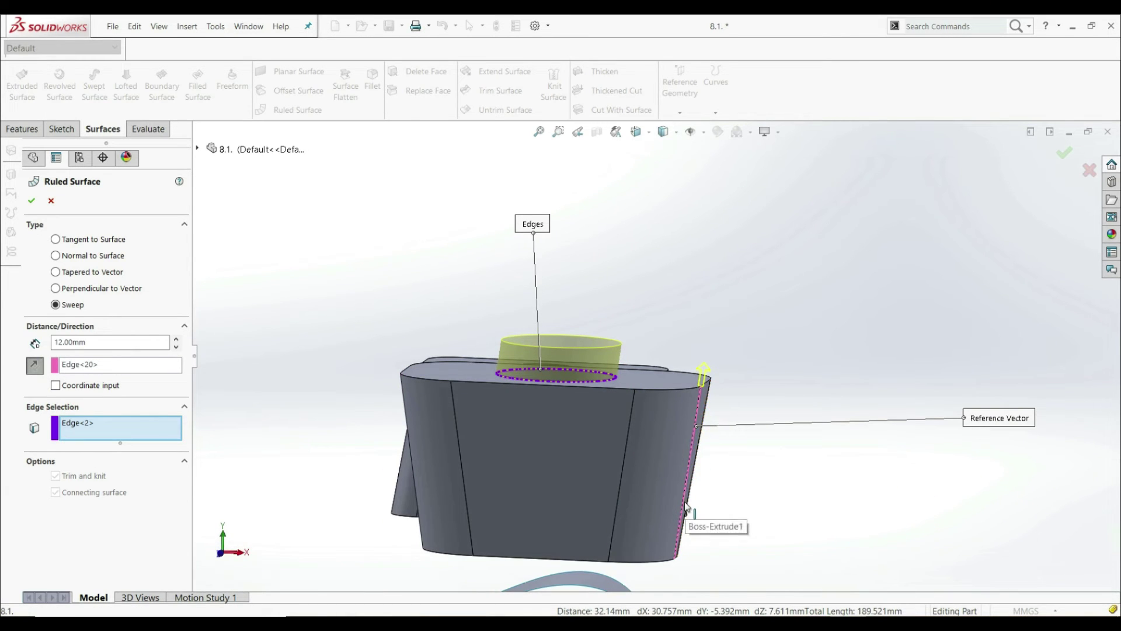
pyautogui.moveTo(620, 497); pyautogui.dragTo(603, 535, button='middle')
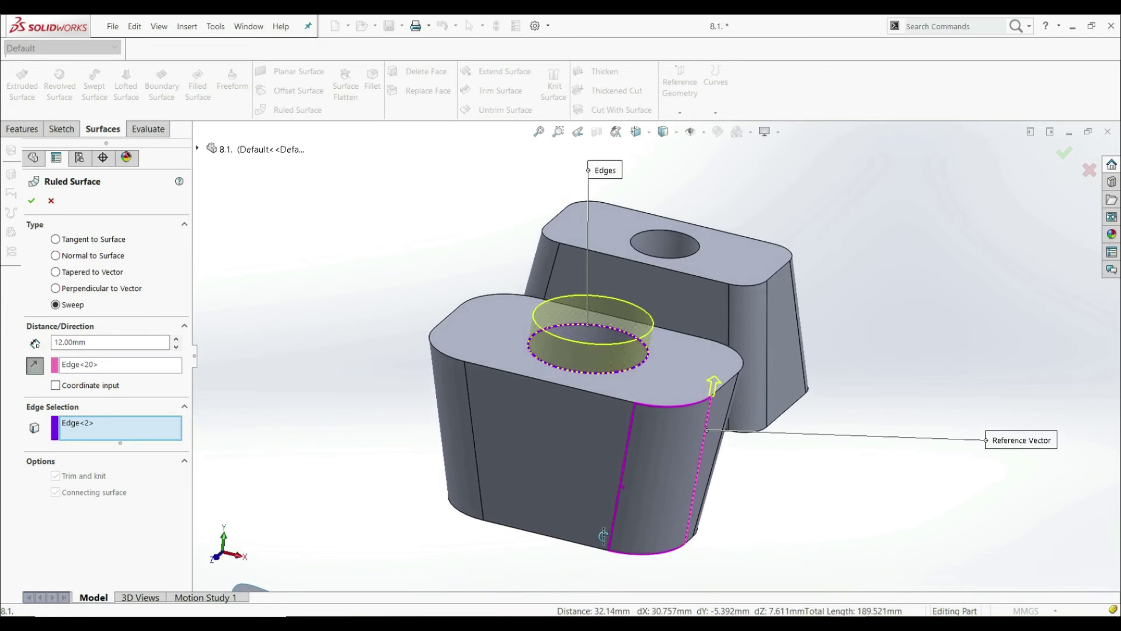
# - Remove the side edge so no reference direction remains set
pyautogui.click(90, 368)
pyautogui.rightClick(91, 369)
pyautogui.click(116, 388)
pyautogui.moveTo(465, 386); pyautogui.dragTo(488, 404, button='middle')
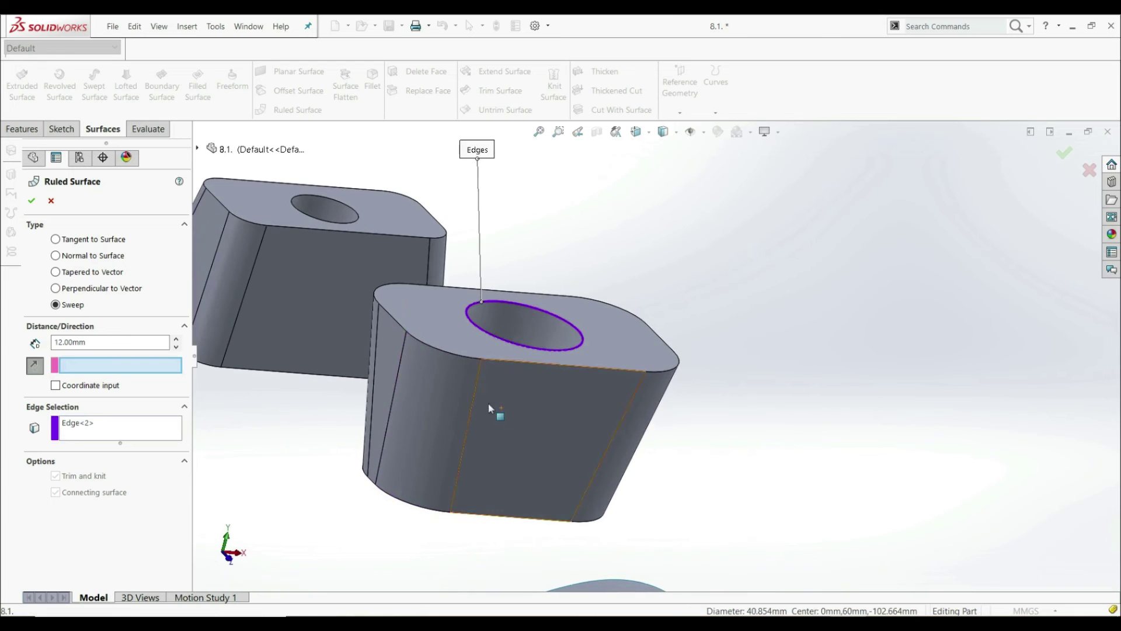
# - Try another front-block side edge as the sweep direction, inspect it, then remove it
pyautogui.click(374, 333)
pyautogui.moveTo(415, 372); pyautogui.dragTo(512, 434, button='middle')
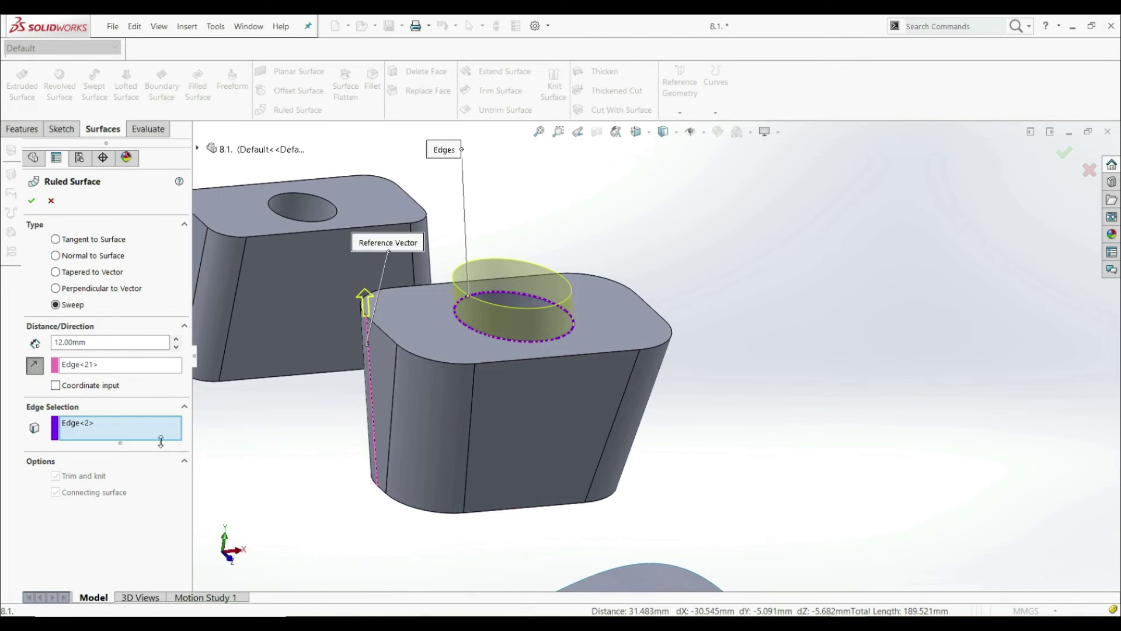
pyautogui.rightClick(103, 368)
pyautogui.click(127, 386)
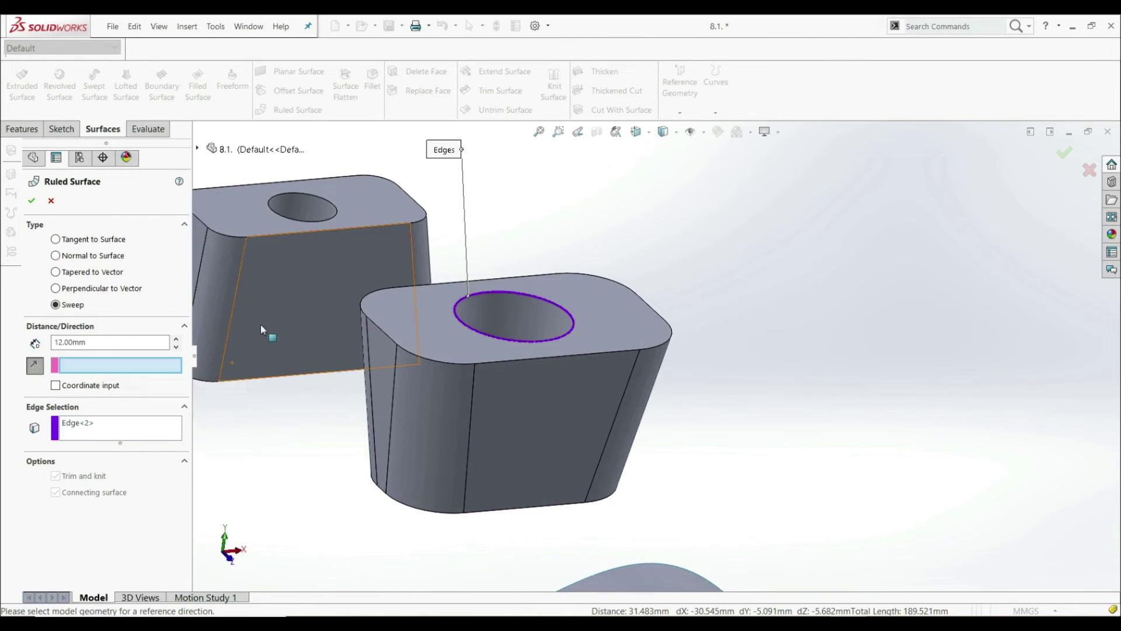
pyautogui.moveTo(309, 401); pyautogui.dragTo(362, 276, button='middle')
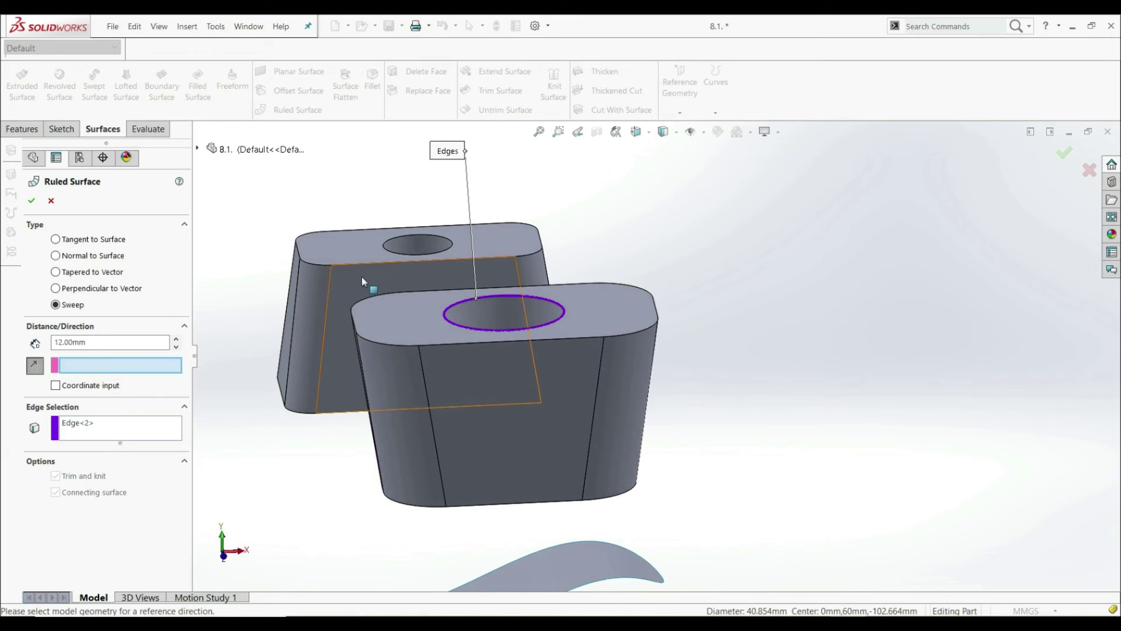
pyautogui.scroll(-3, 324, 290)
# - Use the back block's vertical edge as direction, reversed to preview a 12.00mm band above the hole
pyautogui.click(304, 302)
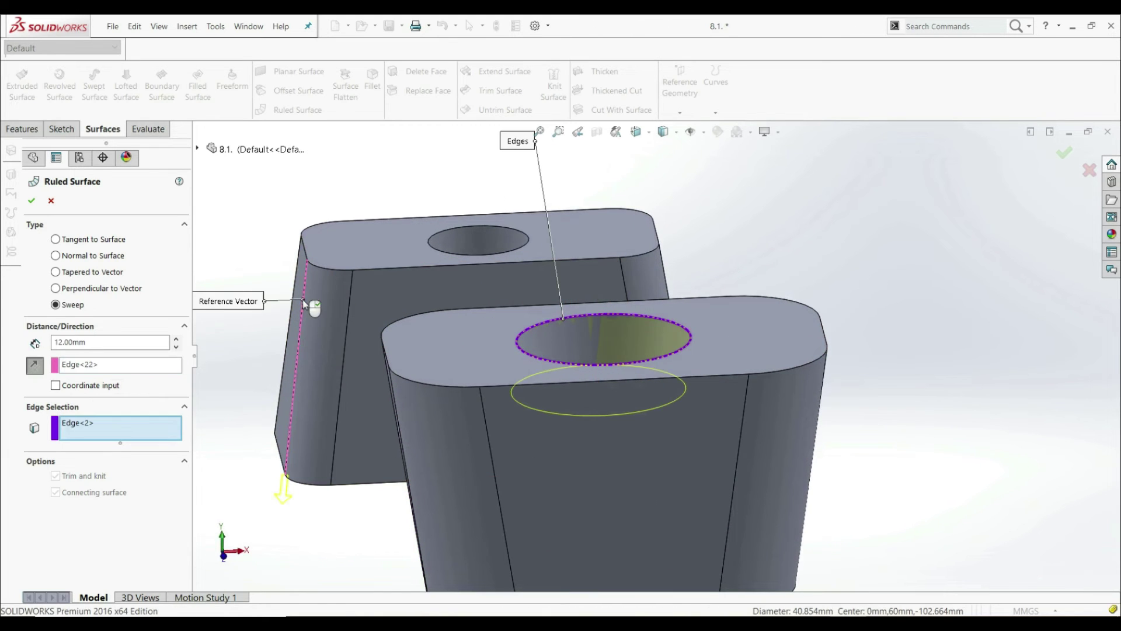
pyautogui.click(33, 367)
pyautogui.moveTo(443, 421); pyautogui.dragTo(424, 342, button='middle')
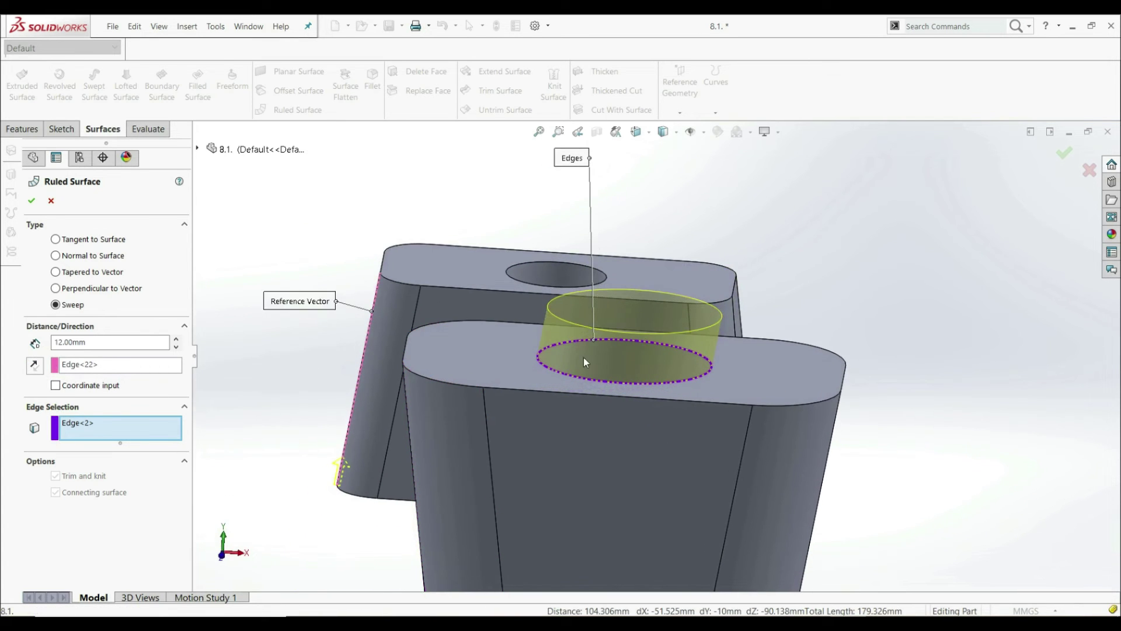
pyautogui.scroll(5, 580, 355)
pyautogui.moveTo(580, 355); pyautogui.dragTo(456, 356, button='middle')
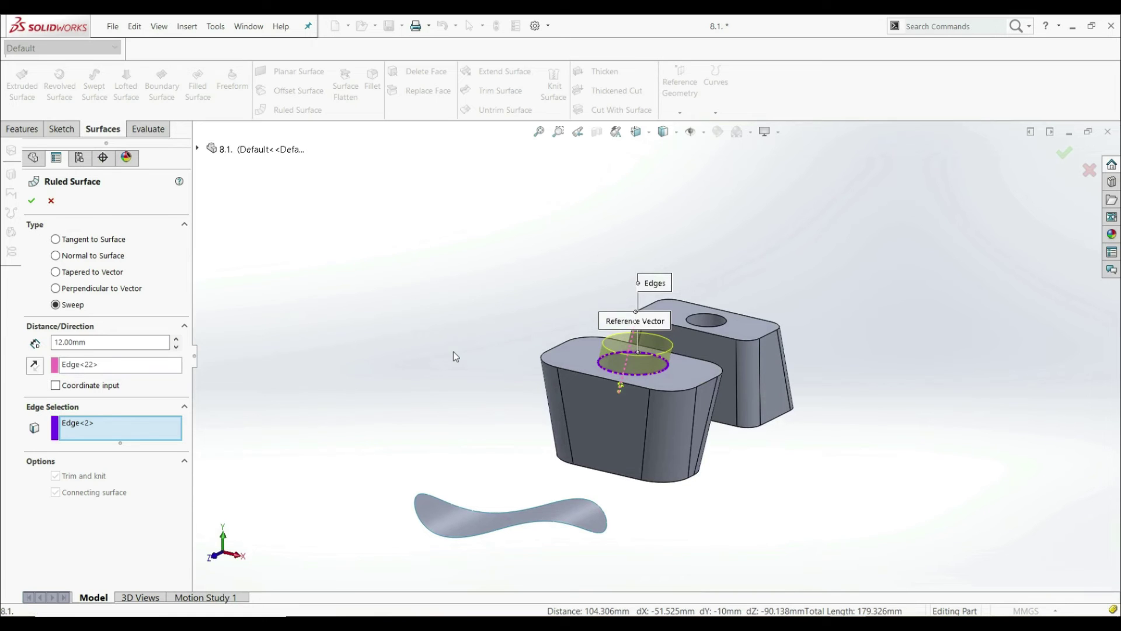
# - Cancel the ruled surface, draw an angled centerline in Sketch7 on the Front Plane, and start a new ruled surface
pyautogui.click(50, 200)
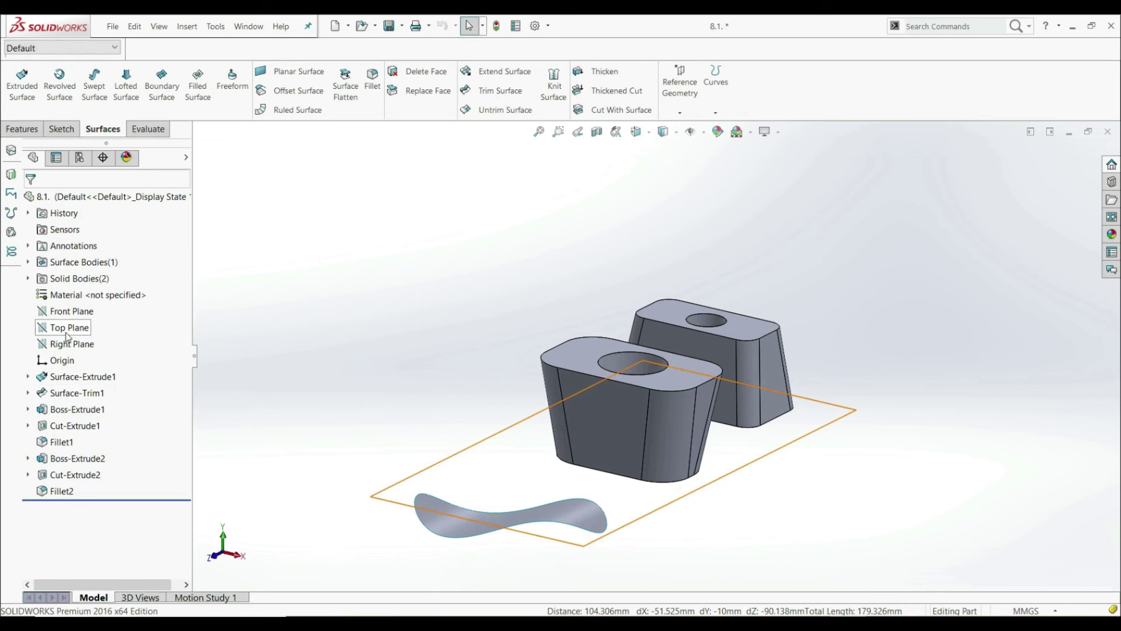
pyautogui.click(72, 311)
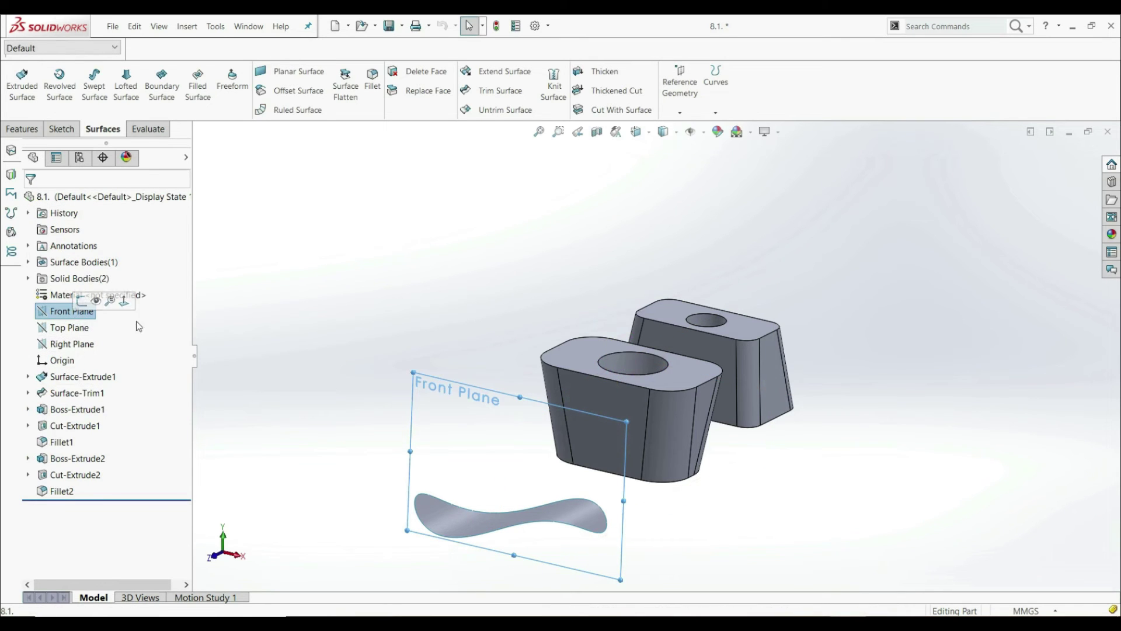
pyautogui.click(61, 129)
pyautogui.click(101, 71)
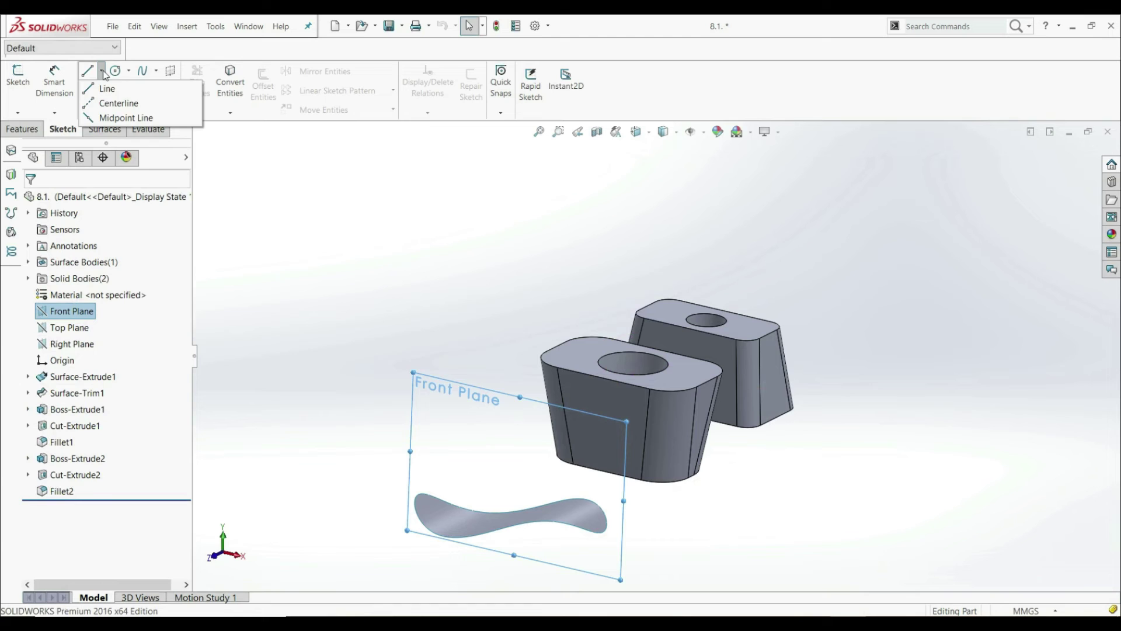
pyautogui.click(111, 101)
pyautogui.click(501, 480)
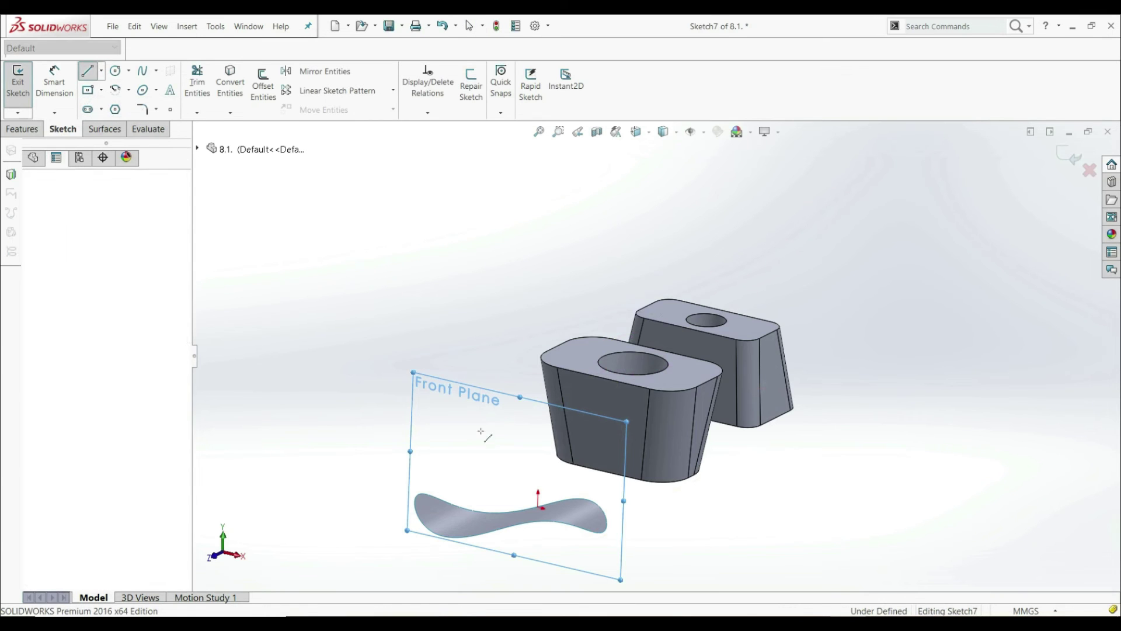
pyautogui.click(444, 345)
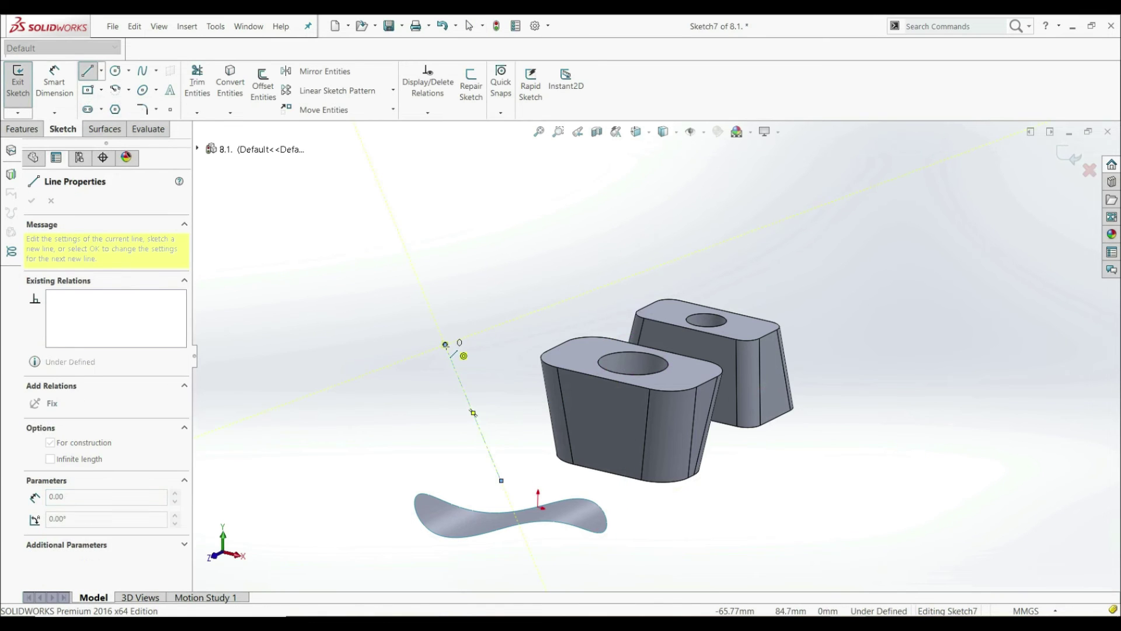
pyautogui.press('Escape')
pyautogui.click(28, 100)
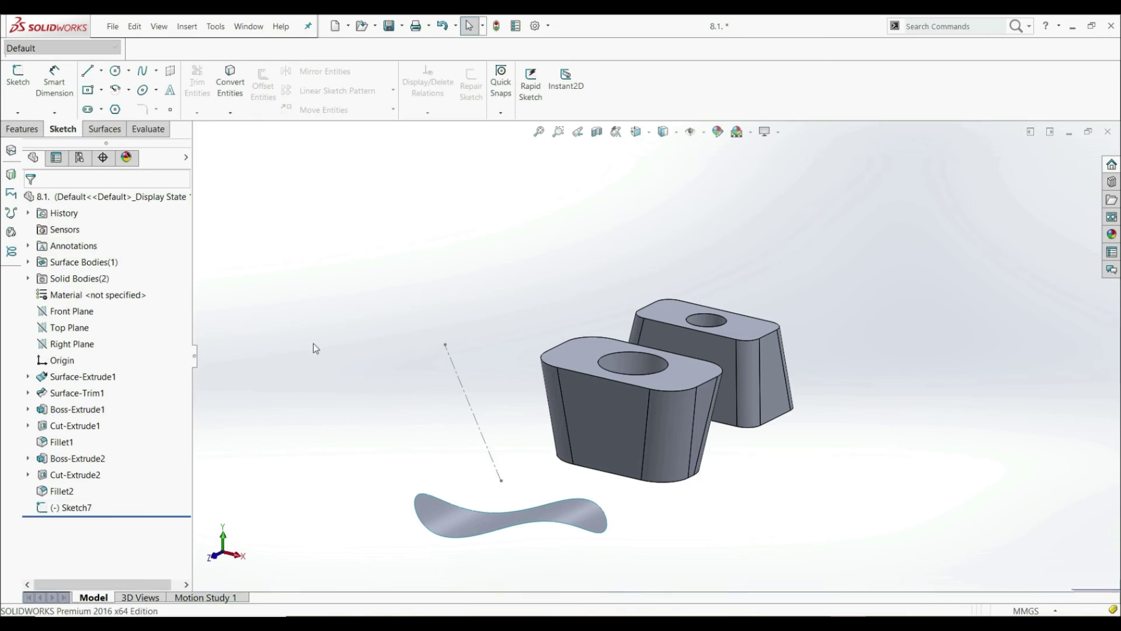
pyautogui.click(105, 129)
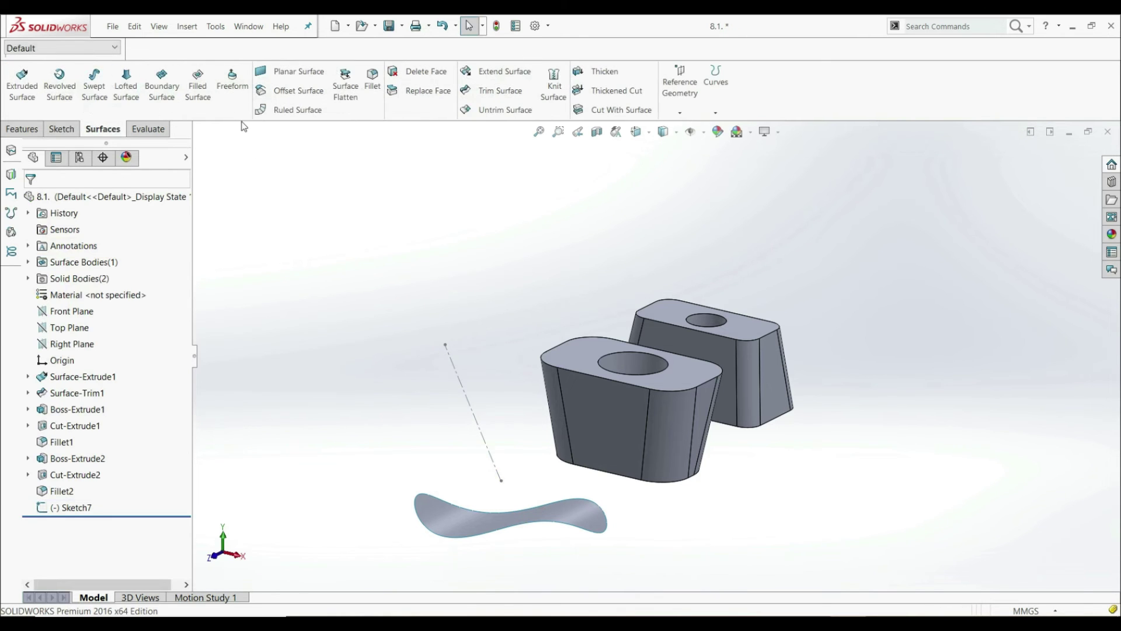
pyautogui.click(297, 110)
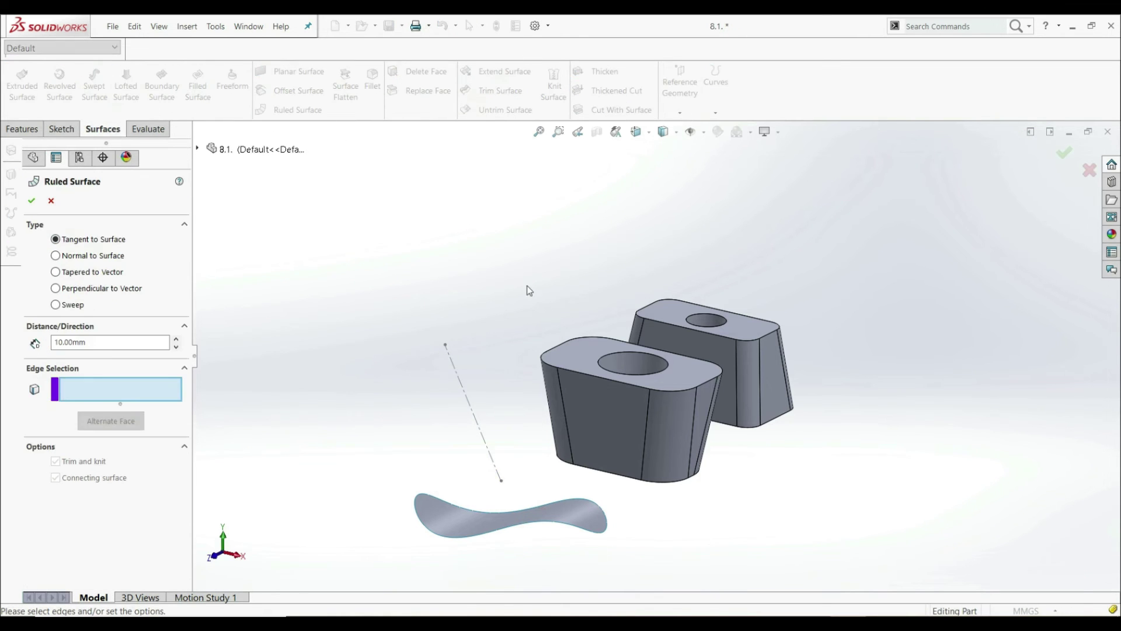
# - Sweep around the hole's top edge along Line1@Sketch7, then switch the direction to coordinate input
pyautogui.click(56, 304)
pyautogui.click(656, 360)
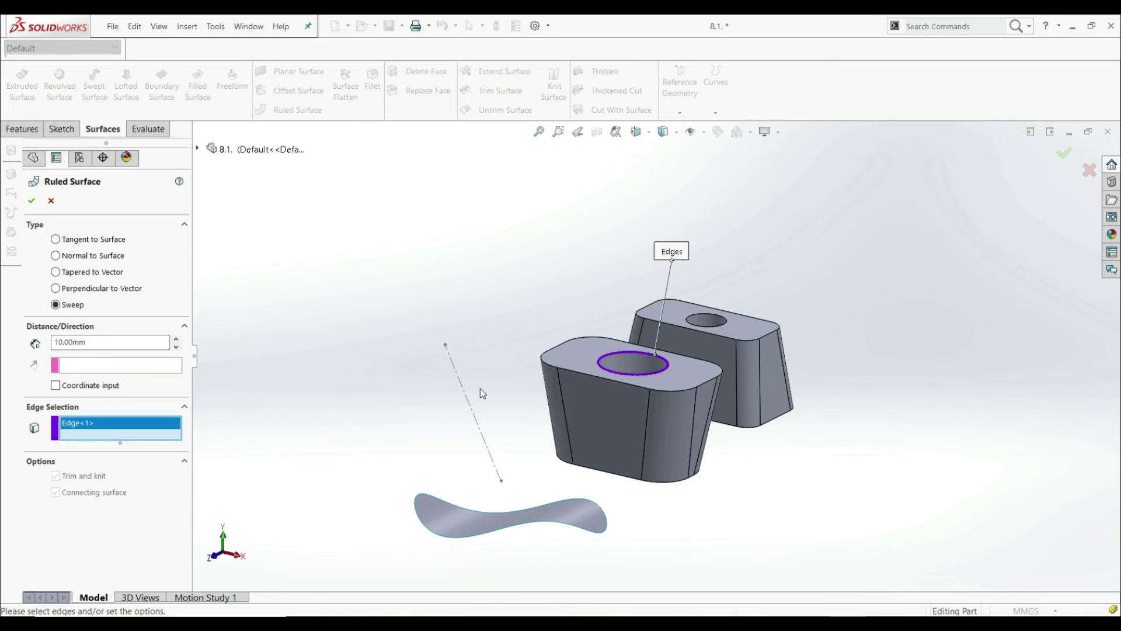
pyautogui.click(97, 364)
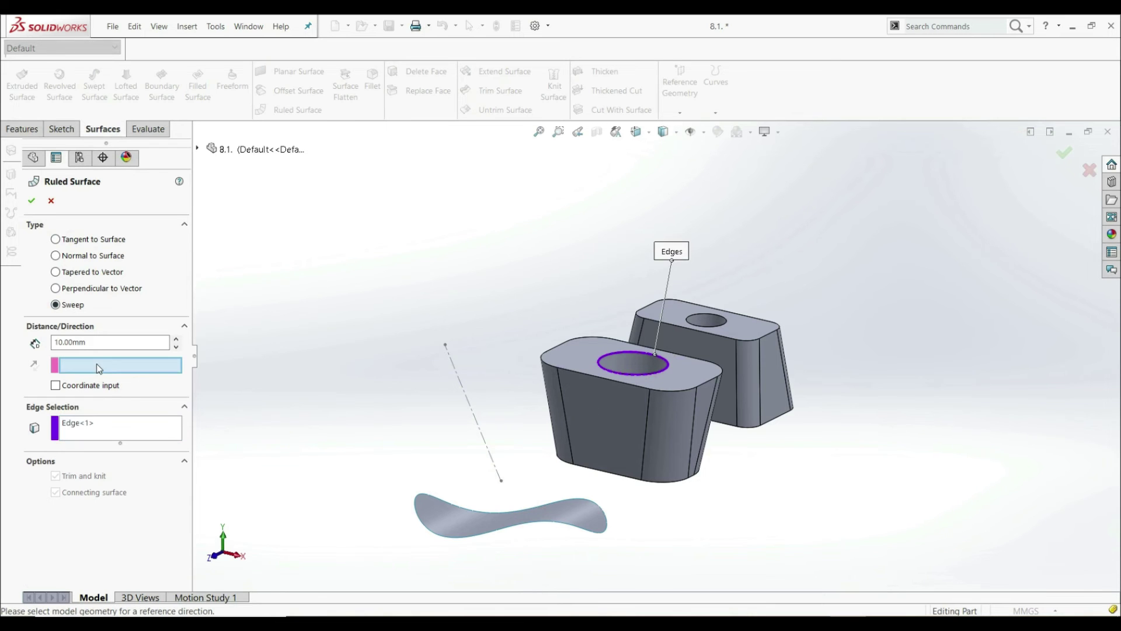
pyautogui.click(466, 395)
pyautogui.moveTo(625, 433); pyautogui.dragTo(188, 430, button='middle')
pyautogui.scroll(-3, 450, 369)
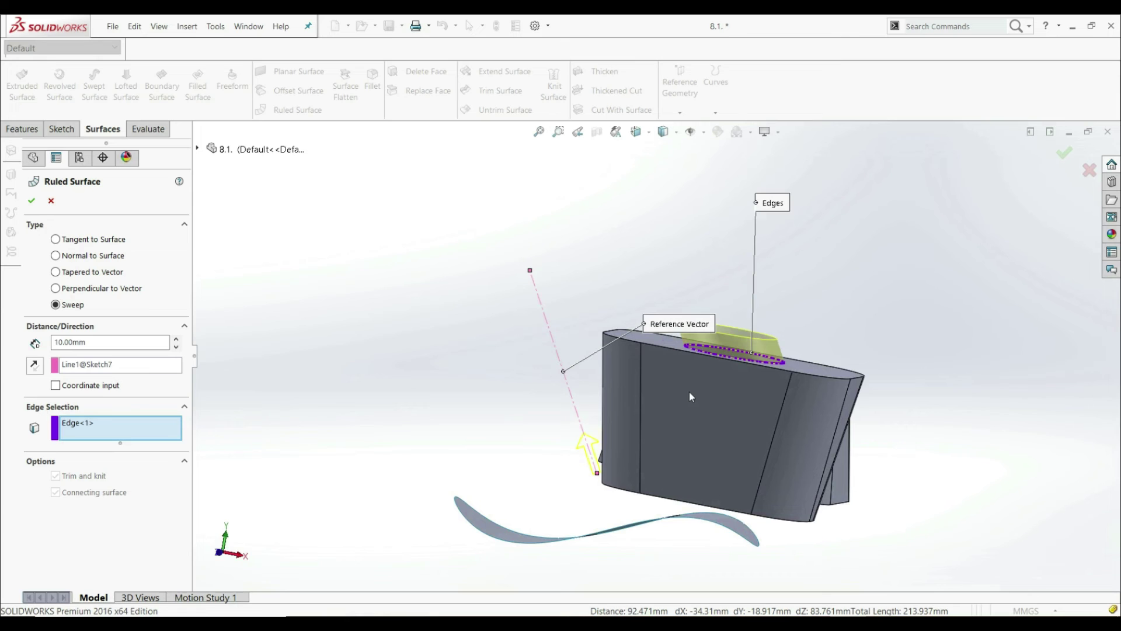
pyautogui.scroll(-1, 689, 392)
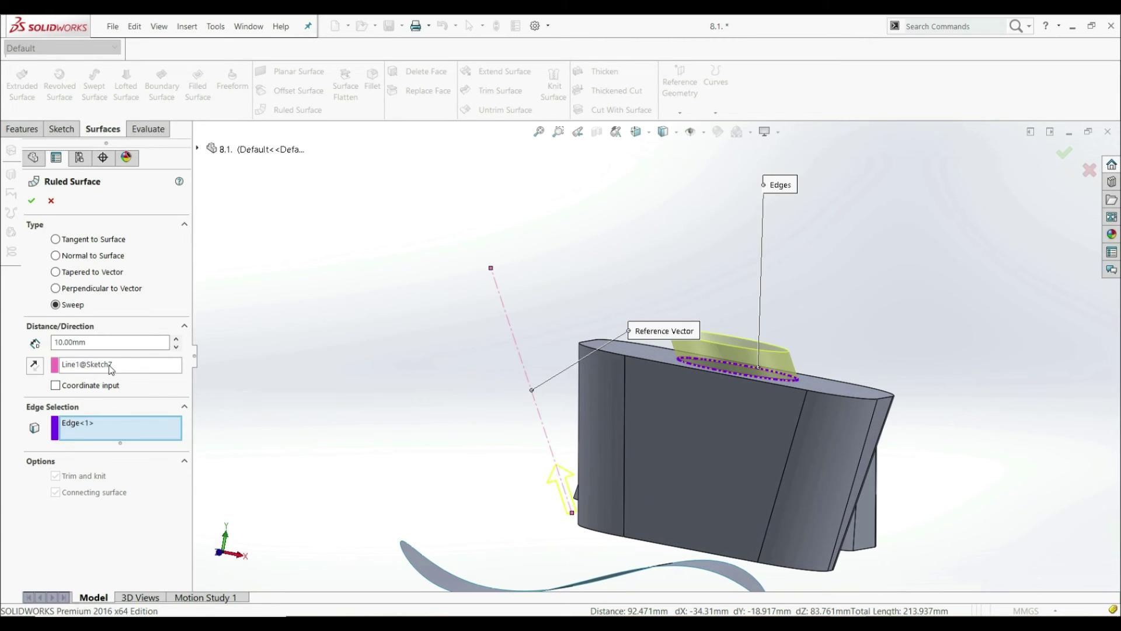
pyautogui.click(55, 387)
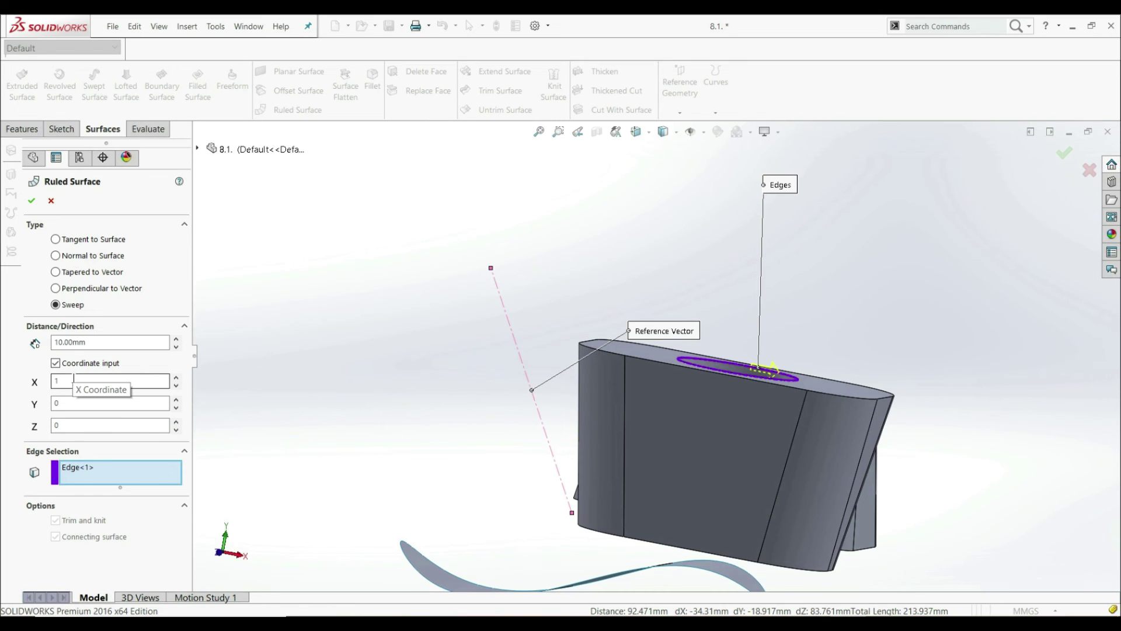
# - Set the coordinate direction to X 1, Y 3 and inspect the slanted preview
pyautogui.moveTo(233, 496); pyautogui.dragTo(256, 564, button='middle')
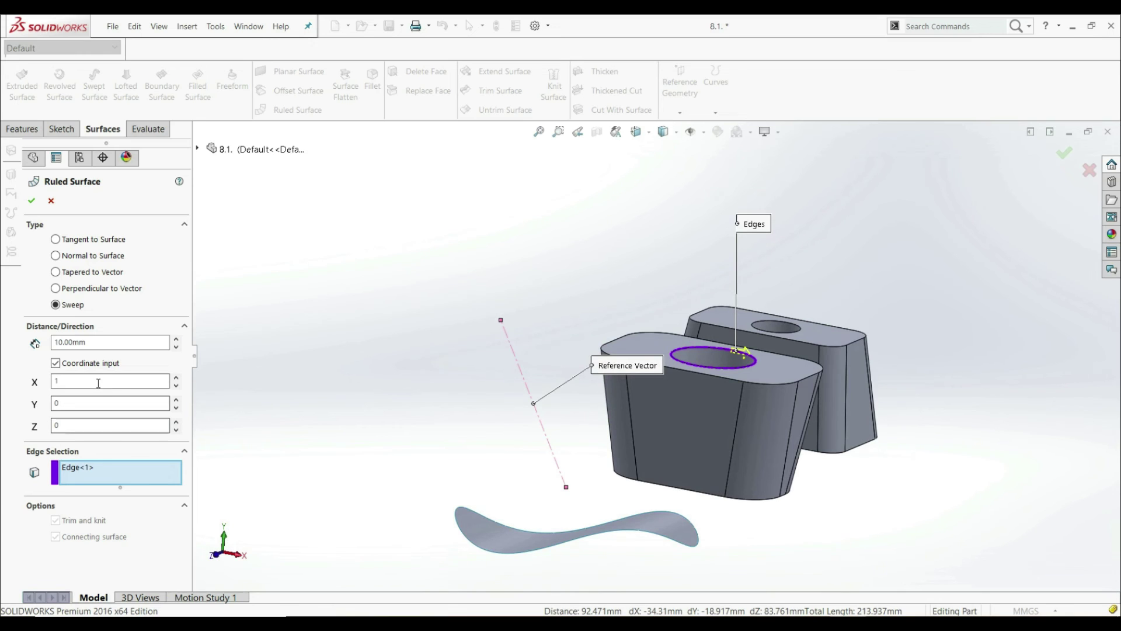
pyautogui.doubleClick(79, 402)
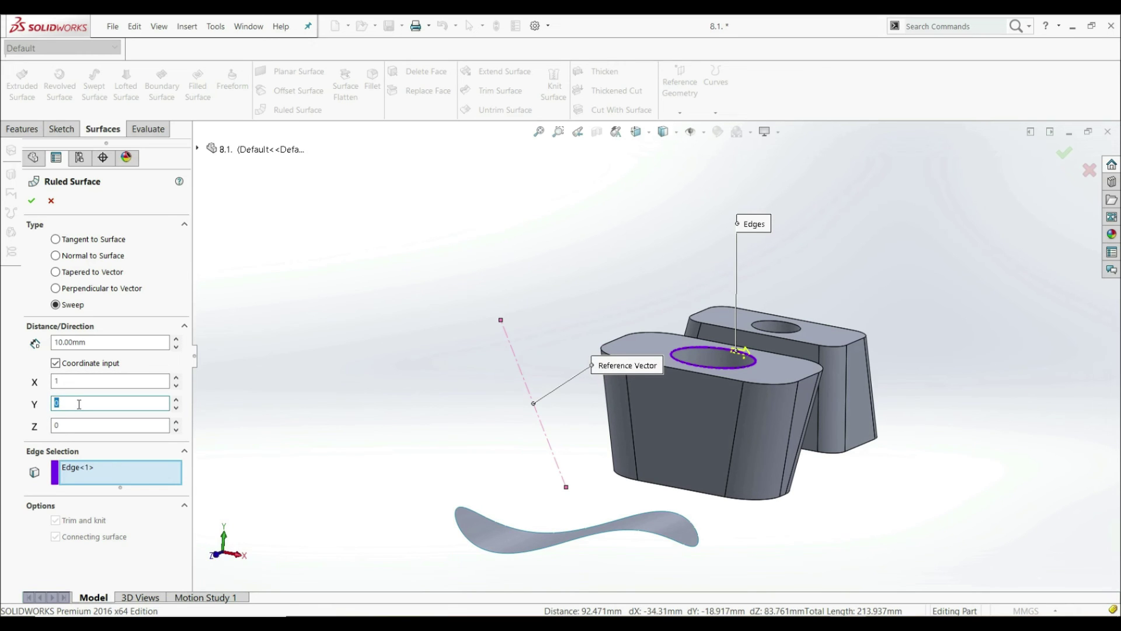
pyautogui.write('3')
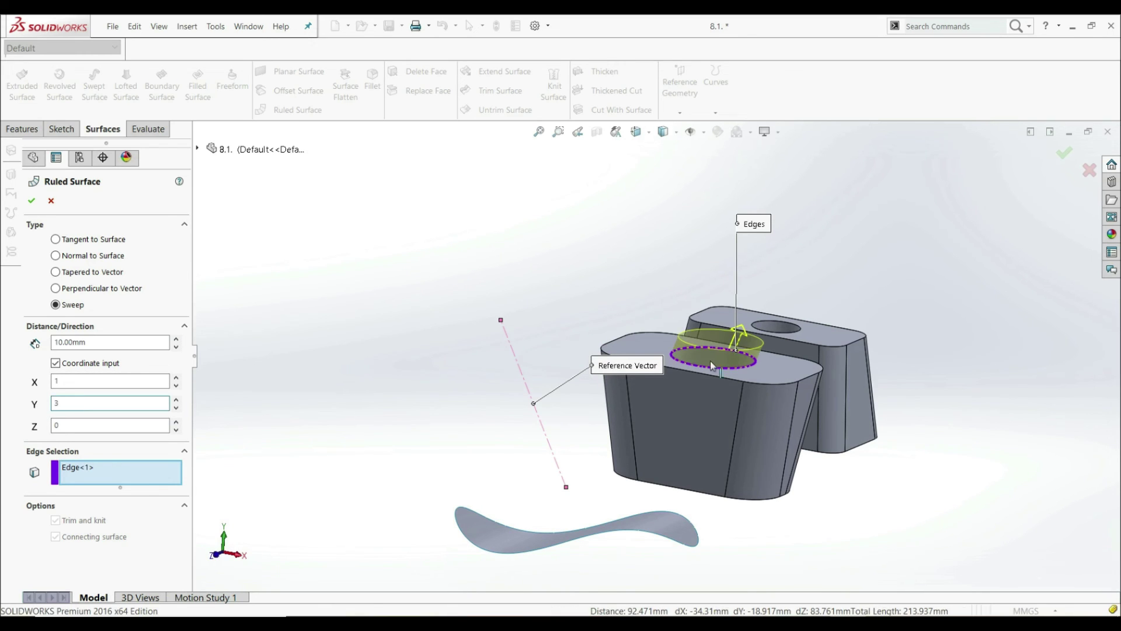
pyautogui.scroll(-3, 713, 366)
pyautogui.moveTo(724, 350); pyautogui.dragTo(875, 265, button='middle')
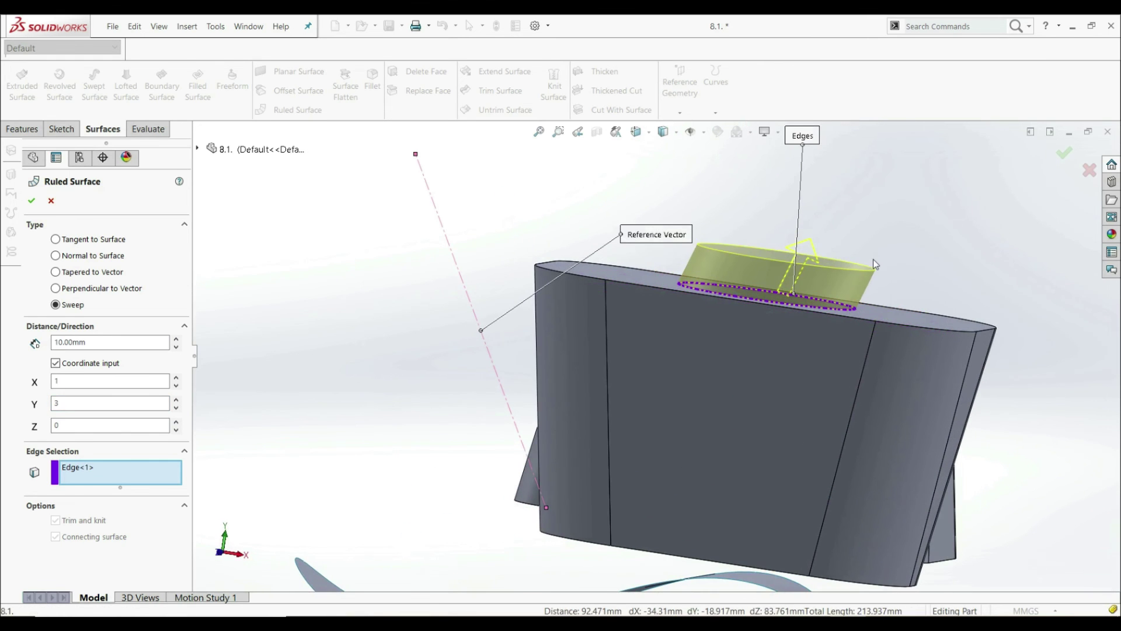
# - Change the direction to X 0 with Y 3, then try Y -3
pyautogui.click(82, 380)
pyautogui.write('0')
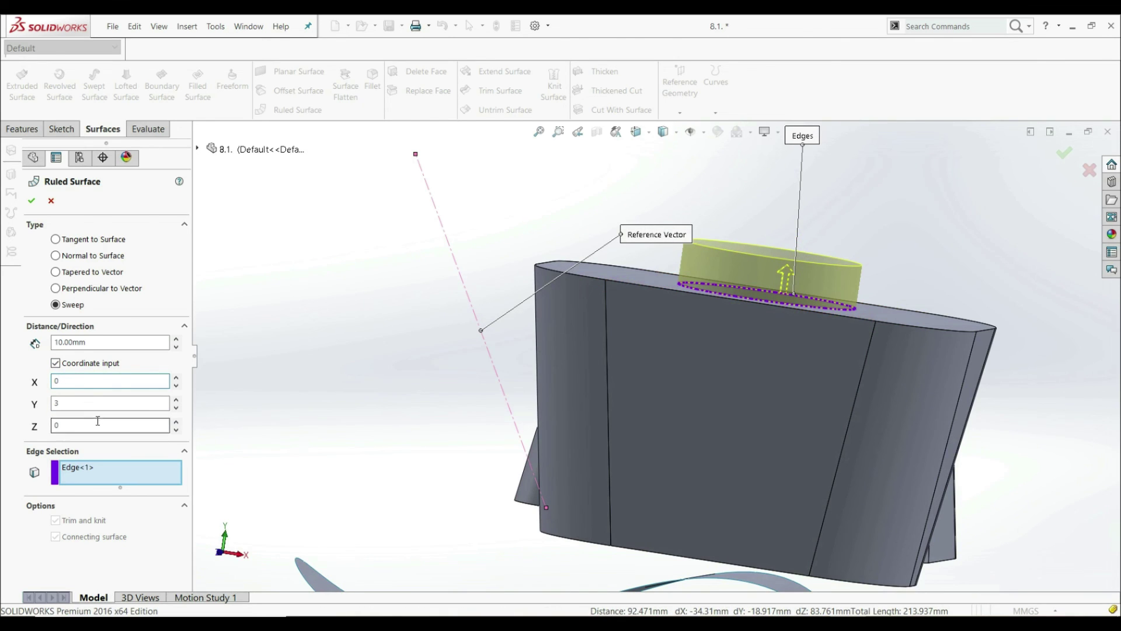
pyautogui.doubleClick(67, 404)
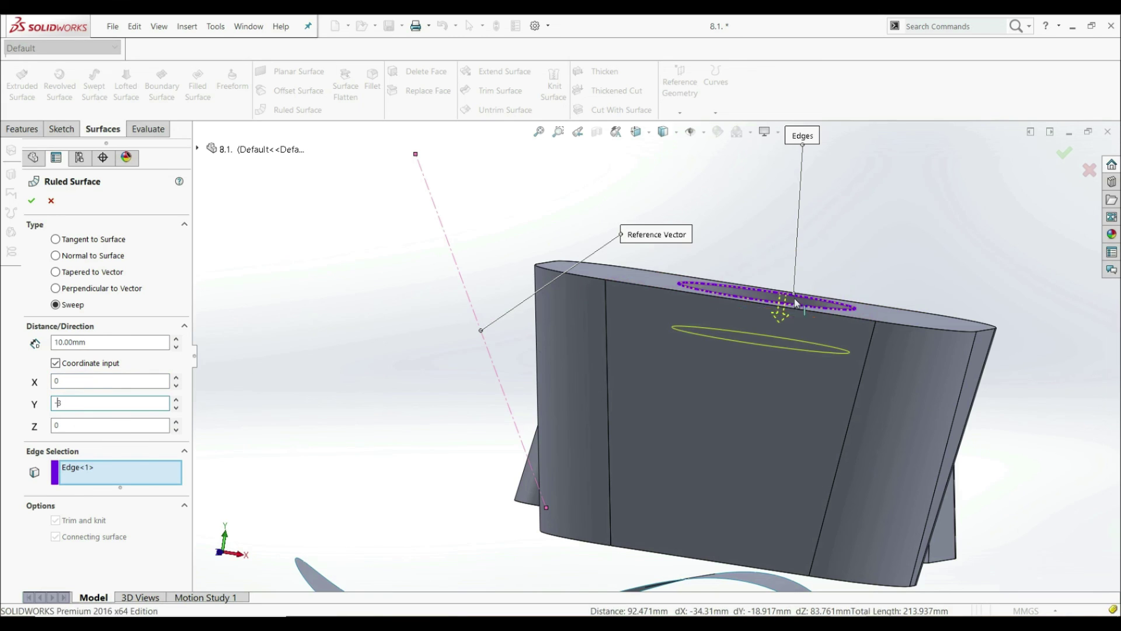
pyautogui.moveTo(781, 308); pyautogui.dragTo(881, 188, button='middle')
pyautogui.scroll(3, 800, 200)
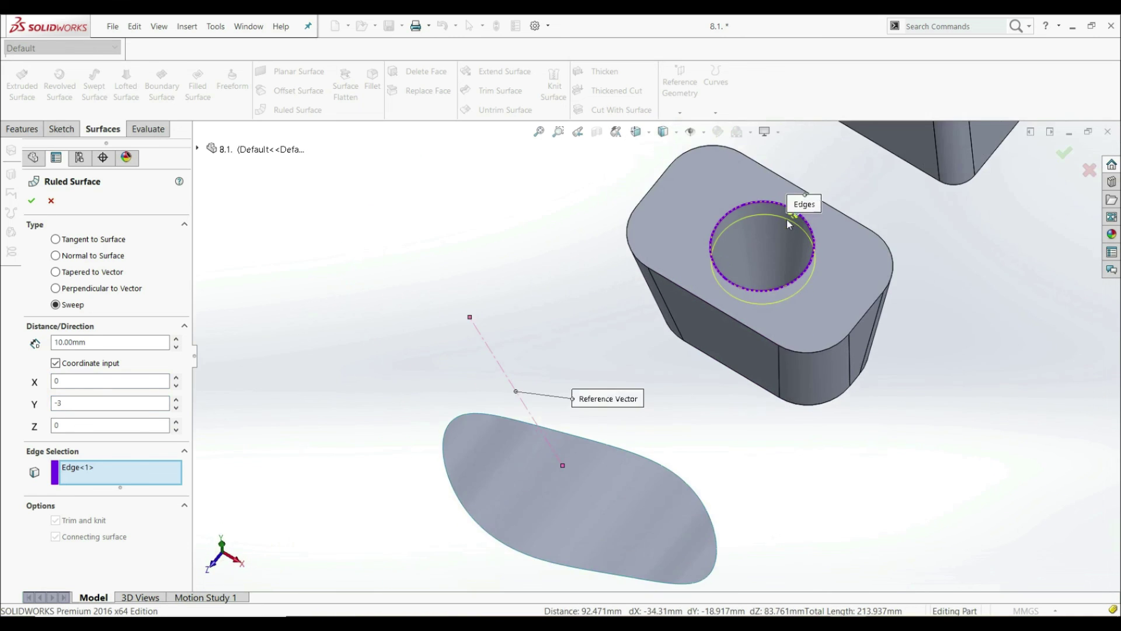
pyautogui.scroll(-5, 775, 220)
pyautogui.moveTo(768, 223); pyautogui.dragTo(768, 201, button='middle')
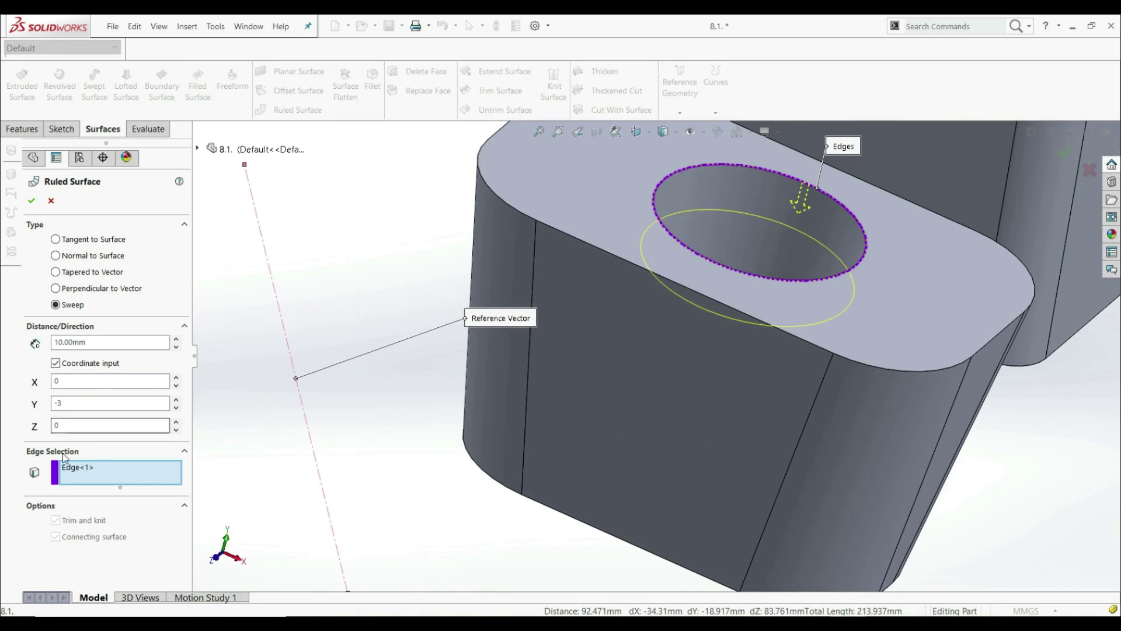
# - Restore Y to 3 and set X to 2, giving direction X 2, Y 3, Z 0
pyautogui.doubleClick(50, 404)
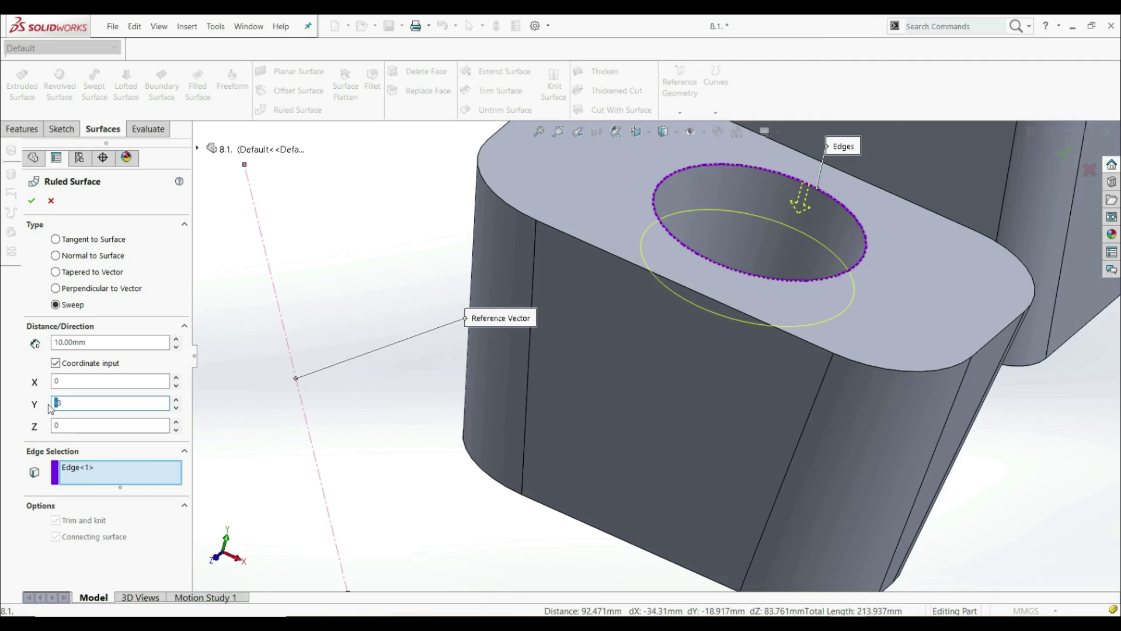
pyautogui.write('3')
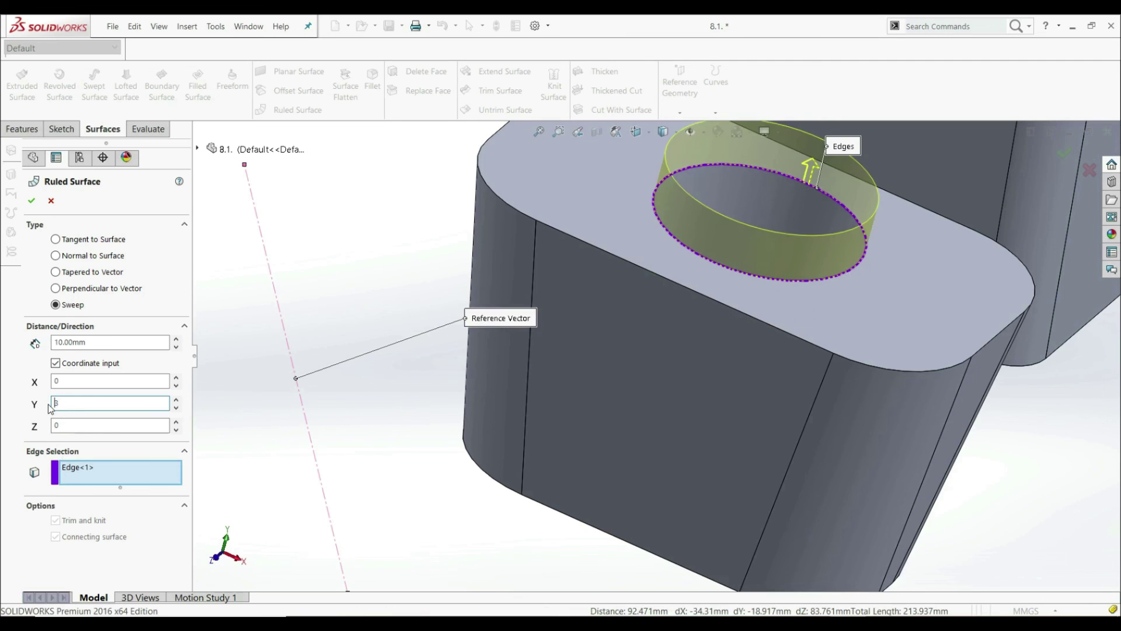
pyautogui.scroll(3, 746, 400)
pyautogui.moveTo(746, 399); pyautogui.dragTo(584, 362, button='middle')
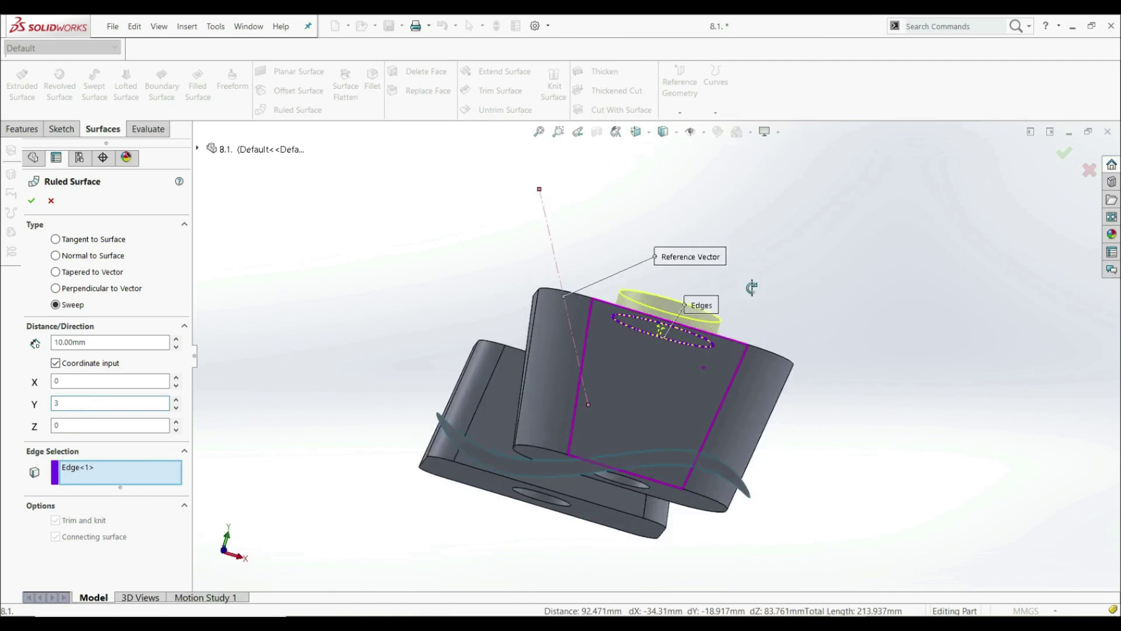
pyautogui.scroll(5, 443, 431)
pyautogui.moveTo(443, 430); pyautogui.dragTo(409, 316, button='middle')
pyautogui.doubleClick(121, 381)
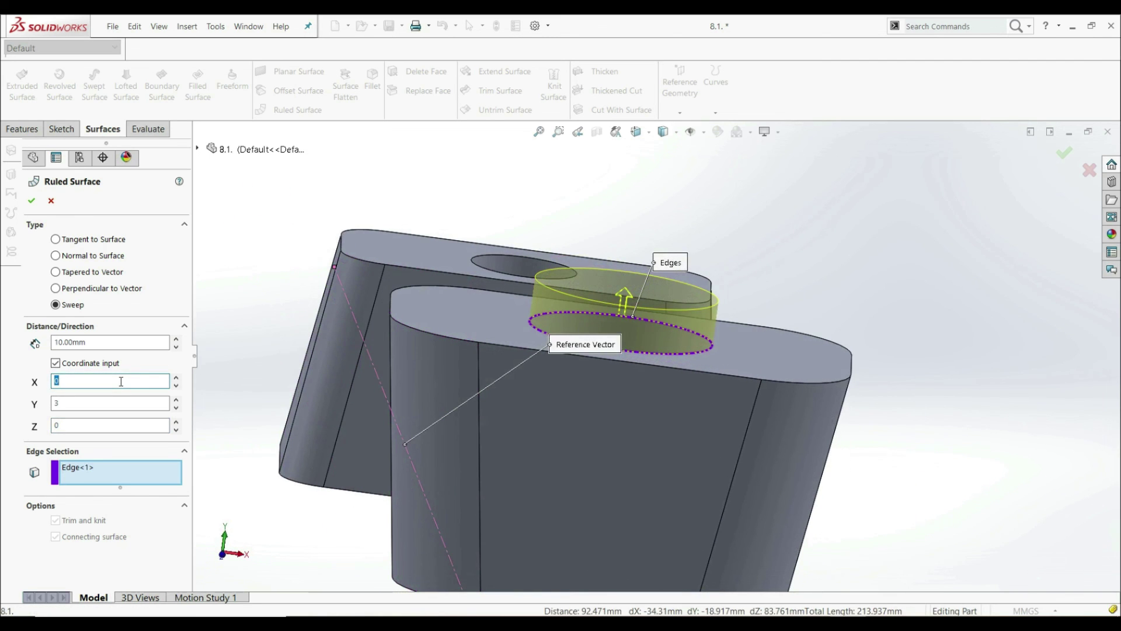
pyautogui.moveTo(211, 374); pyautogui.dragTo(175, 270, button='middle')
pyautogui.scroll(4, 624, 350)
pyautogui.scroll(3, 646, 356)
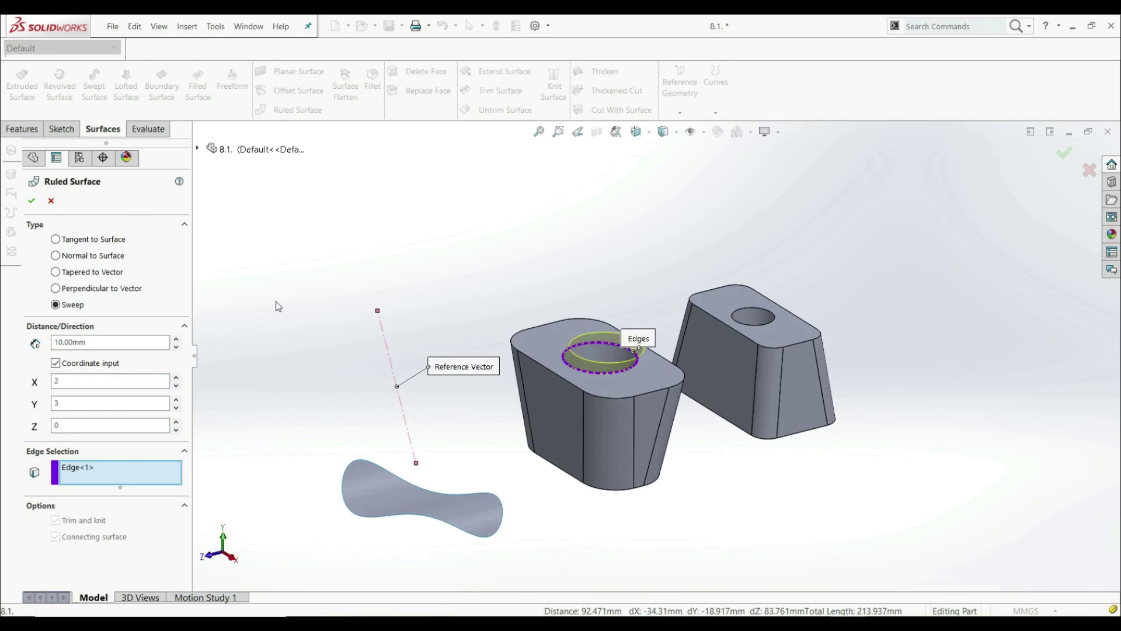